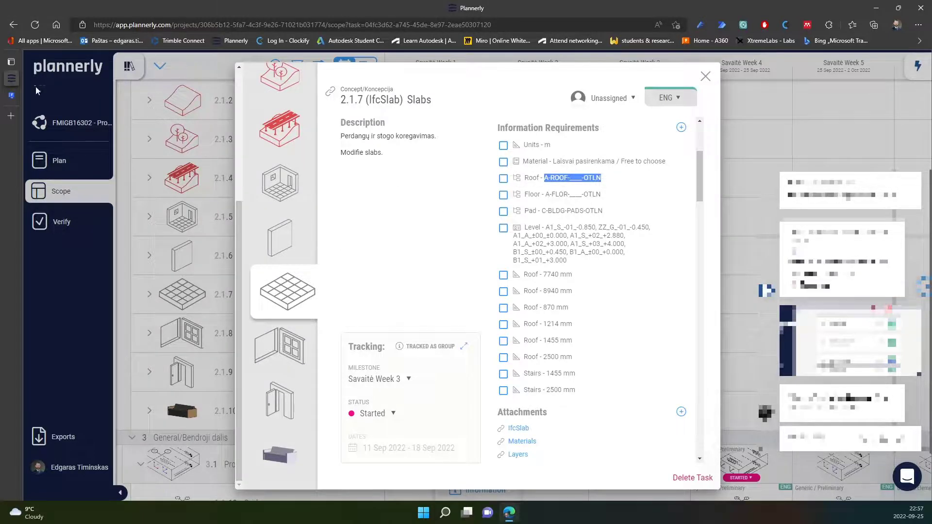
Switch to FormIt and save the house sketch
left_click(12, 96)
middle_click_drag(547, 267, 526, 261)
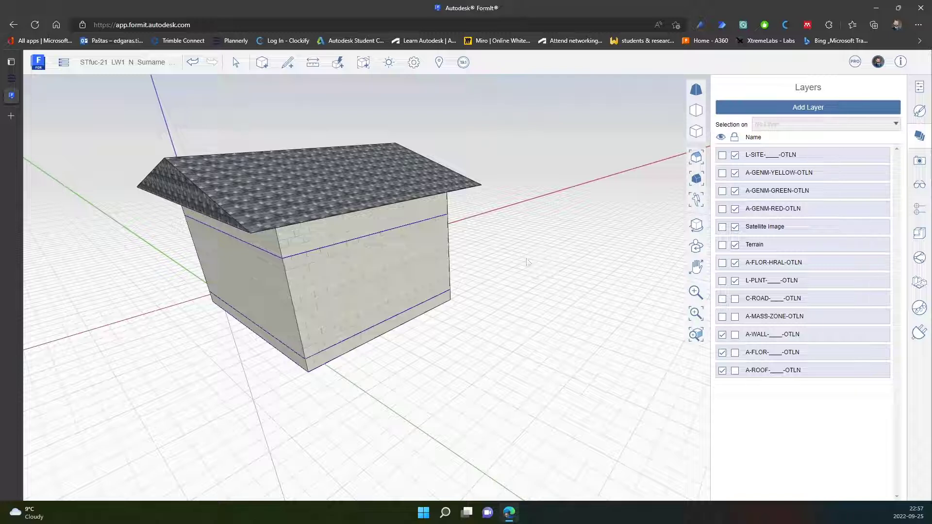
key("ctrl+s")
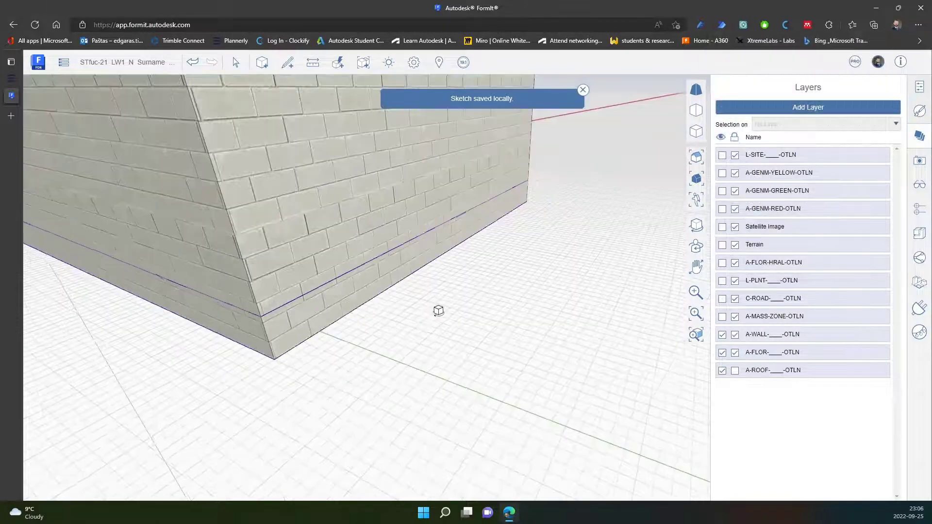
Draw the stair profile's first lines near the wall corner: about 0.45 m up from the base edge, and about 1.2 m outward
scroll(368, 322, "up", 3)
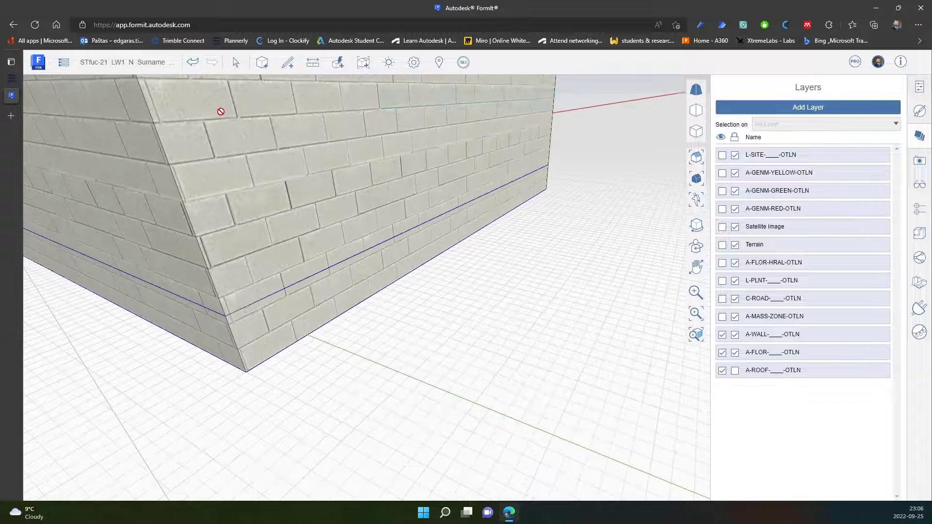
mouse_move(288, 63)
left_click(308, 88)
left_click(293, 343)
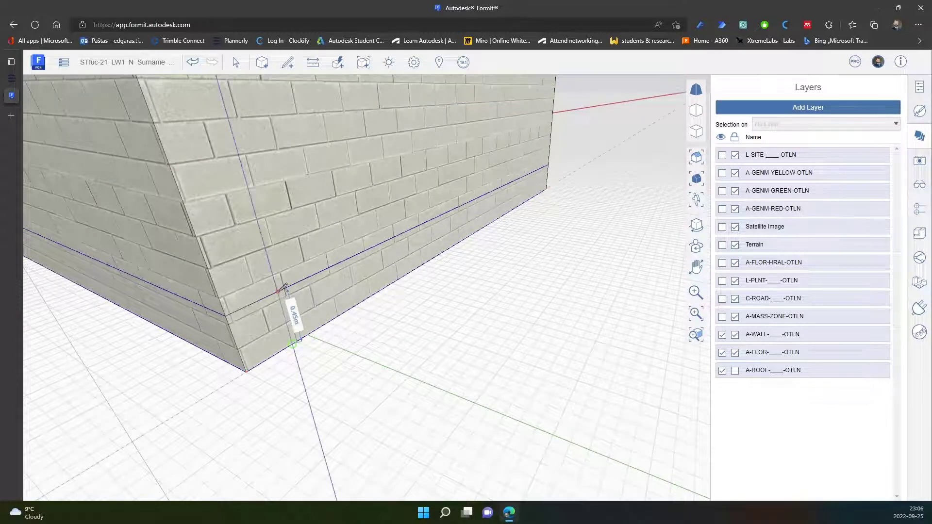
left_click(279, 291)
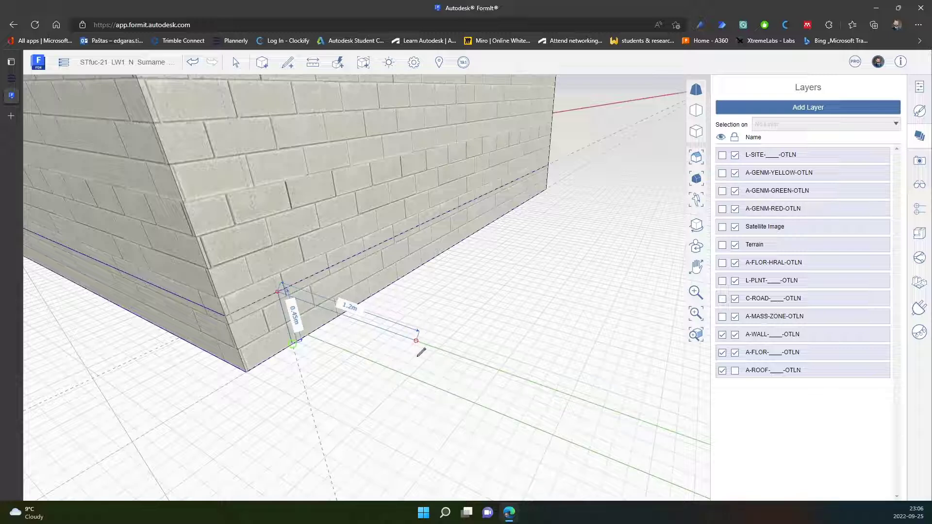
left_click(415, 348)
Continue the stair profile with a 0.150 m riser downward and a tread about 0.18 m deep outward
key("Tab")
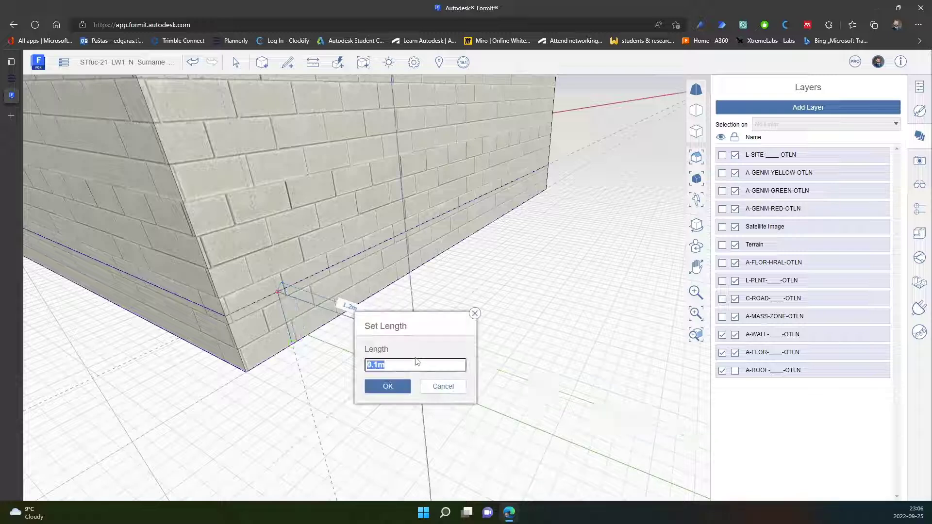
type("0")
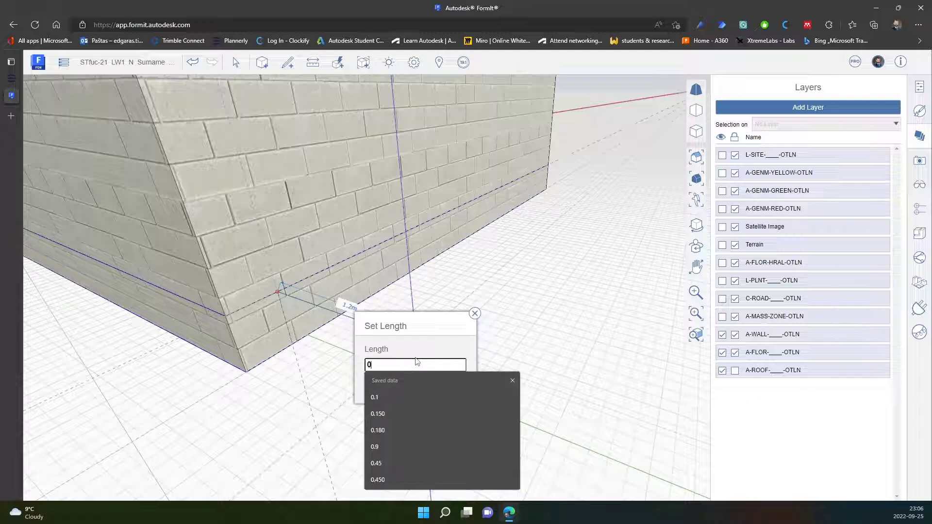
type(".150")
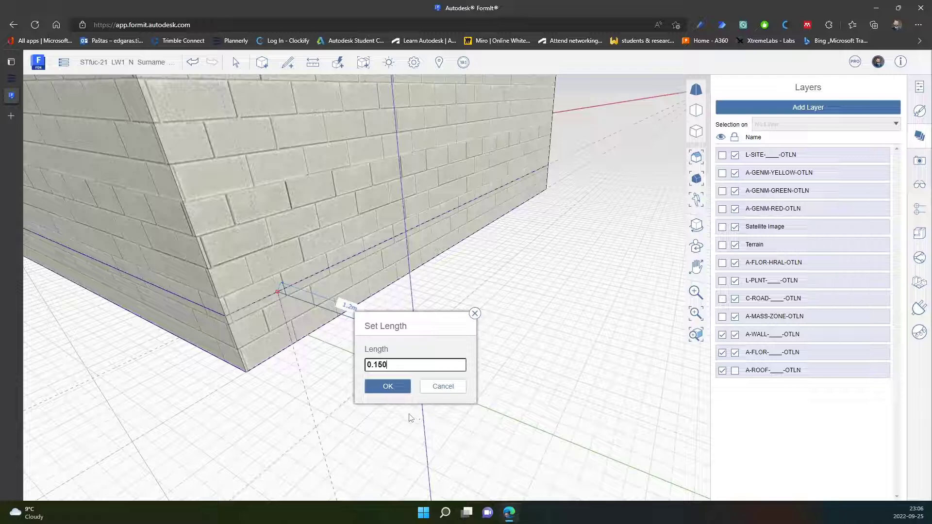
key("Return")
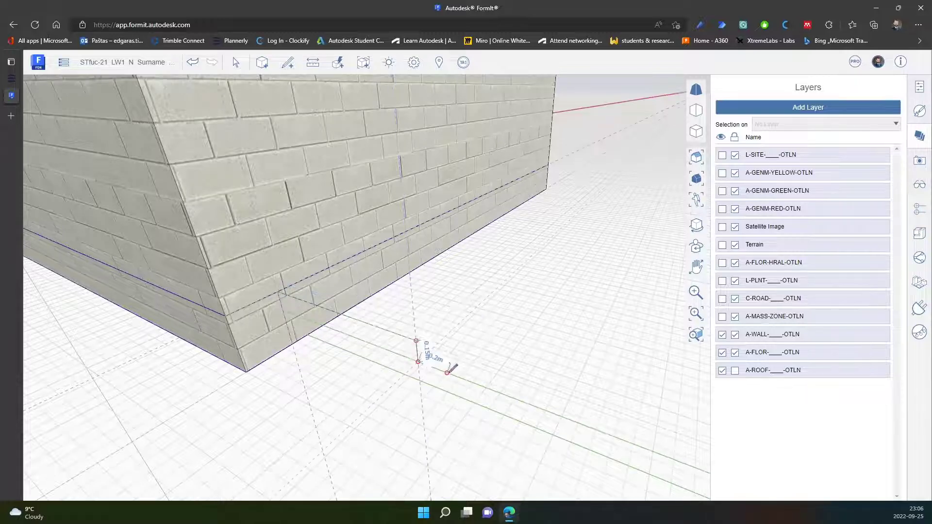
scroll(449, 371, "up", 2)
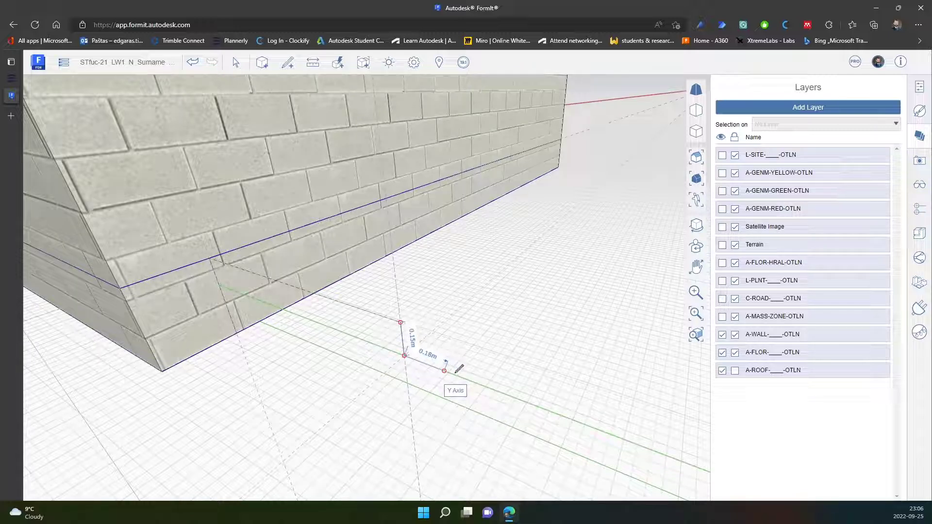
left_click(456, 373)
Add the second 0.150 m riser and a 0.180 m tread to the stair profile
key("Tab")
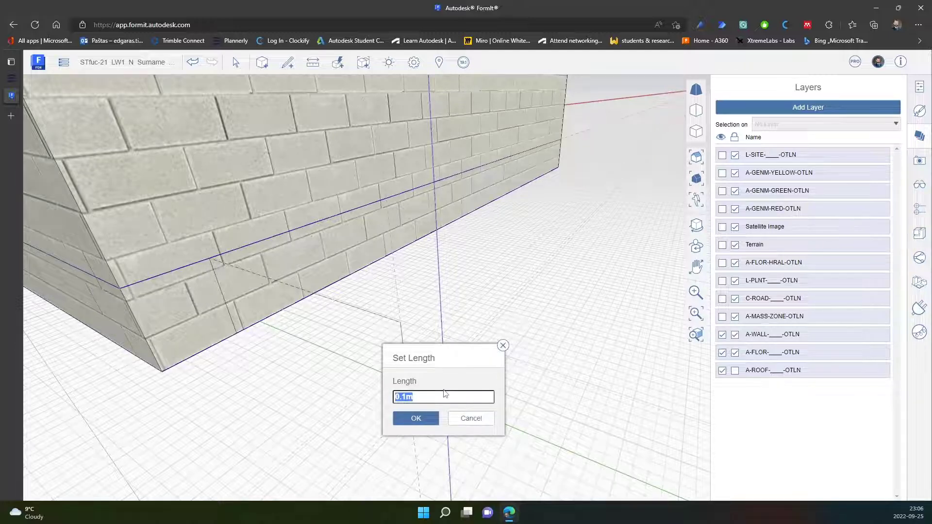
type("0.150")
key("Return")
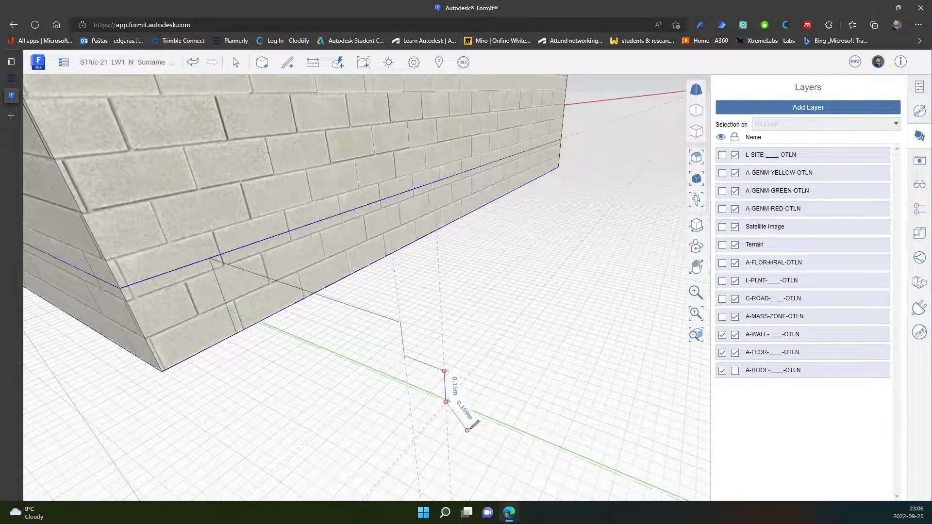
mouse_move(474, 426)
middle_mouse_down()
mouse_move(503, 429)
mouse_move(478, 443)
mouse_move(502, 420)
mouse_move(418, 435)
mouse_move(466, 429)
mouse_move(449, 391)
middle_mouse_up()
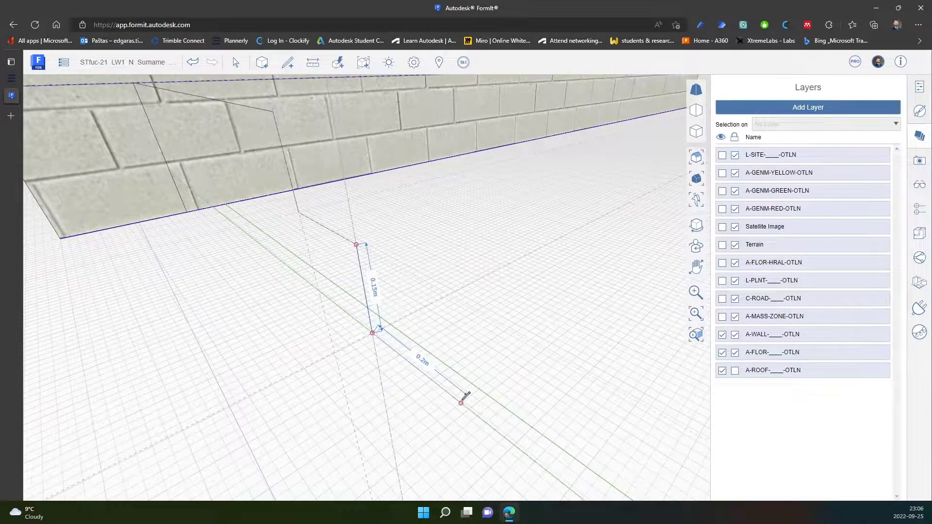
key("Tab")
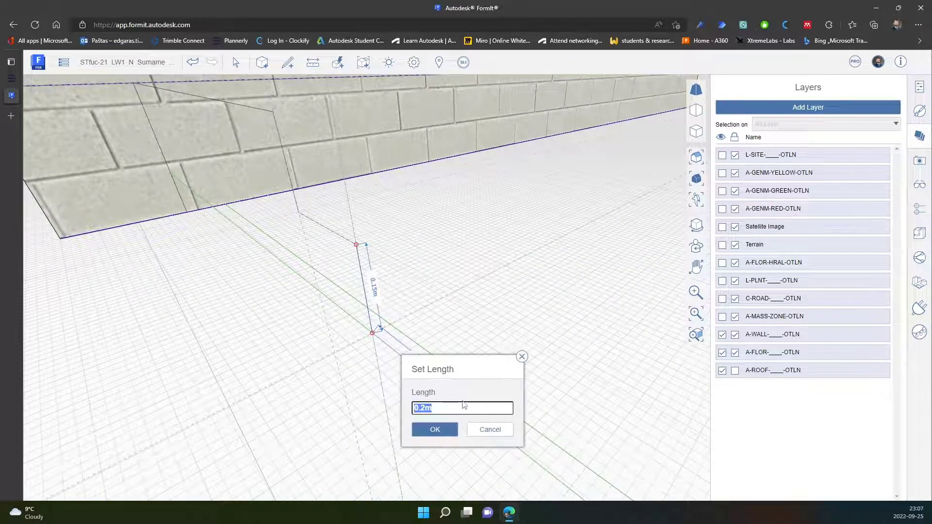
type("0")
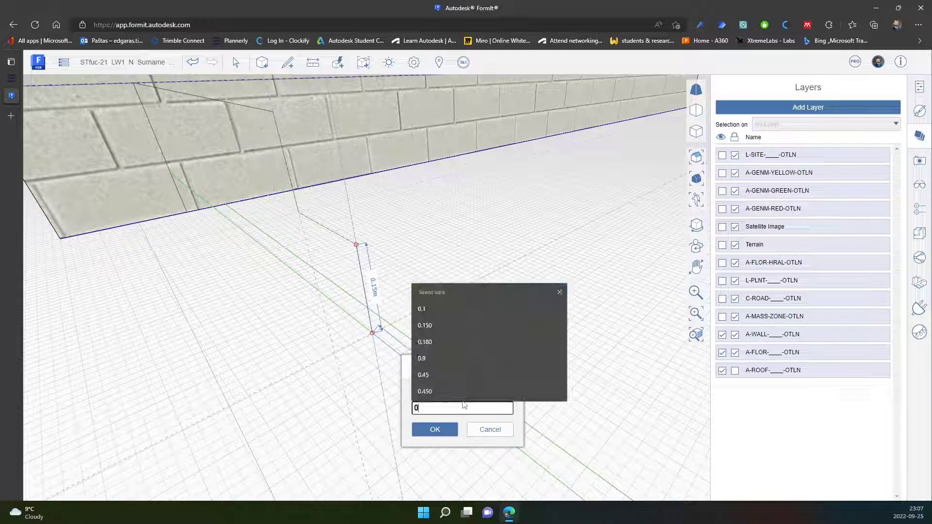
type(".180")
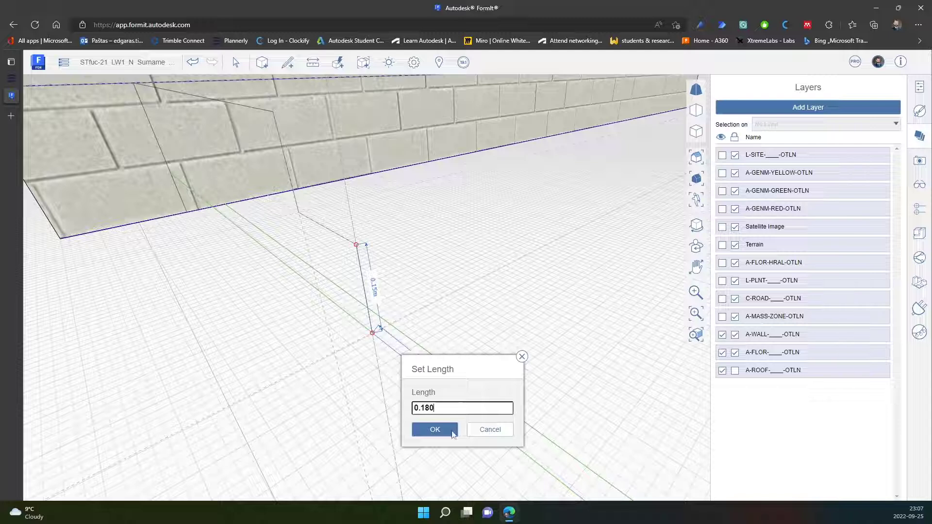
left_click(450, 431)
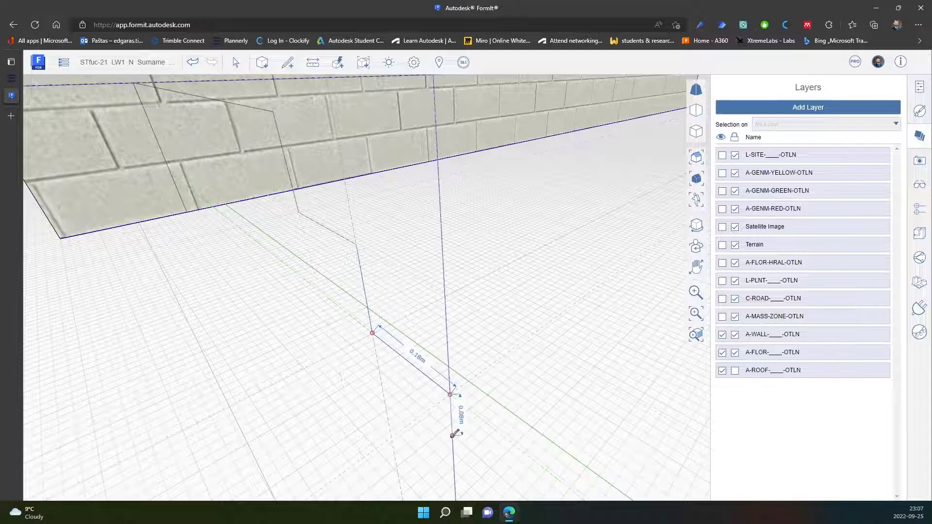
Draw the last 0.150 m riser and close the stair profile back at its starting point on the wall base
key("Tab")
type("0.")
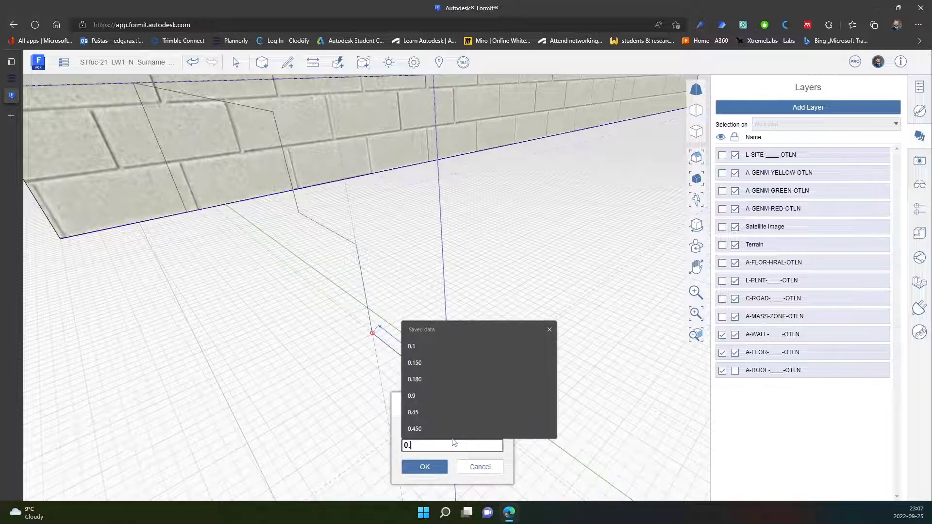
type("150")
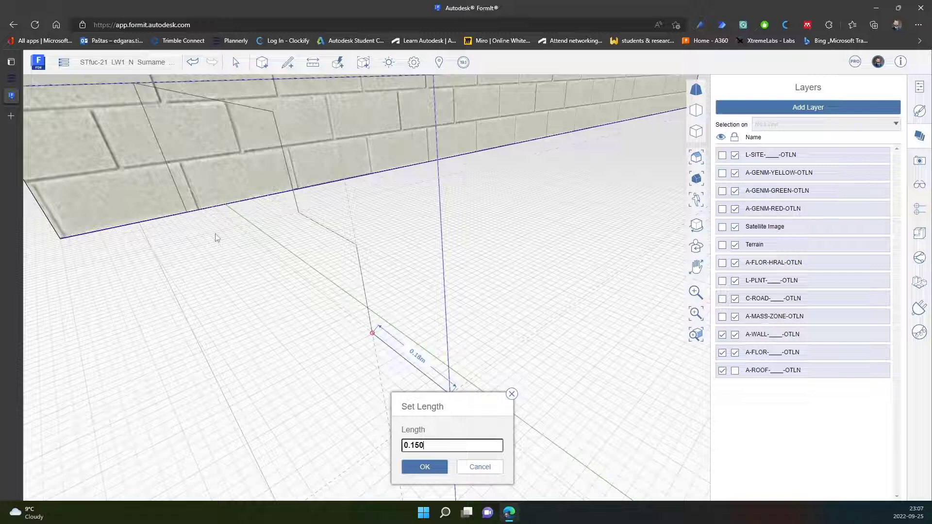
key("Return")
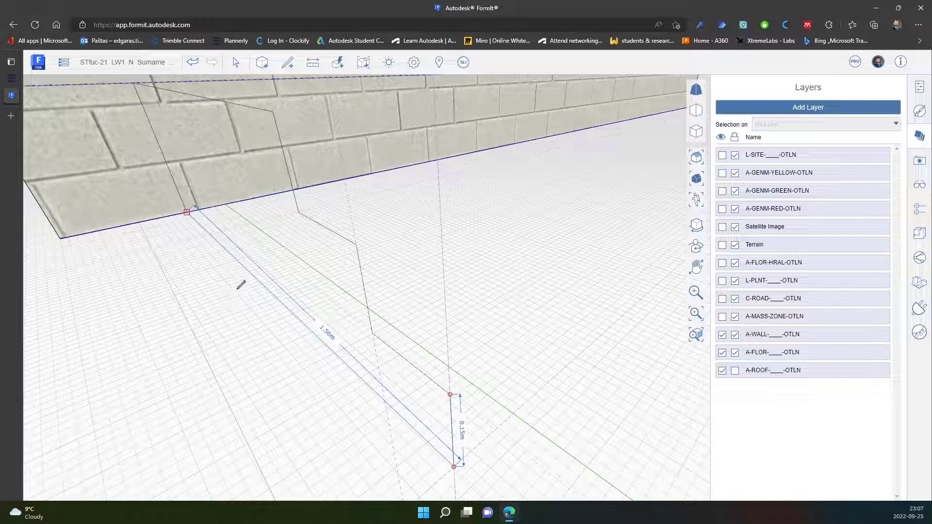
scroll(243, 302, "down", 1)
scroll(244, 303, "down", 2)
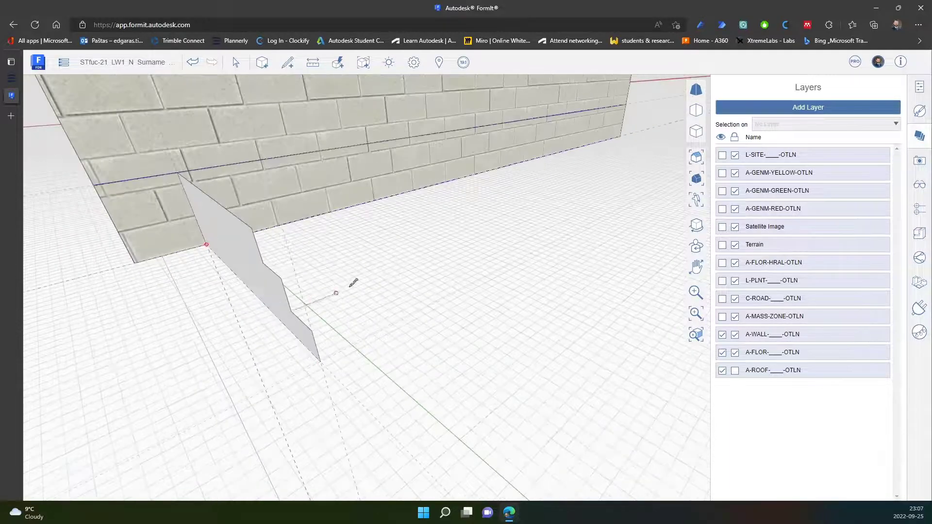
Extrude the stair profile face 2.5 m along the wall
right_click_drag(439, 294, 395, 292)
middle_click_drag(396, 292, 309, 286)
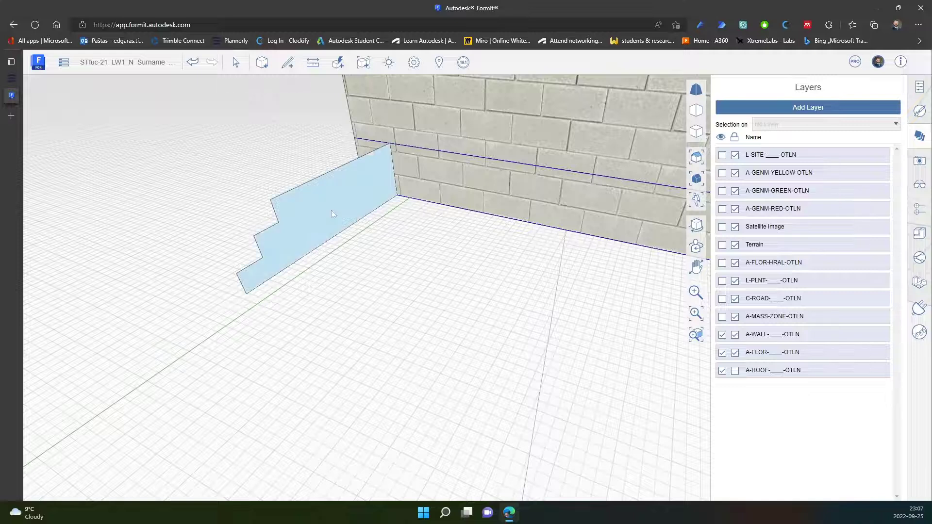
left_click(306, 219)
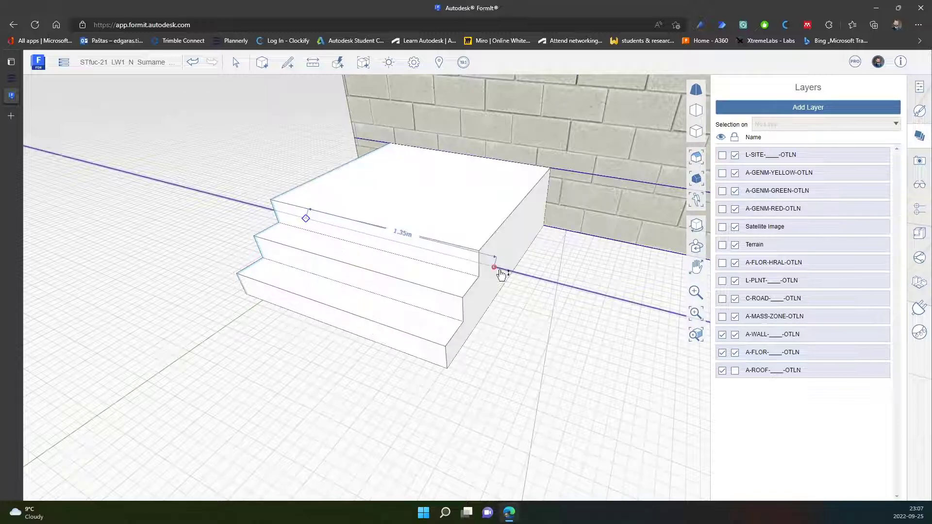
type("5")
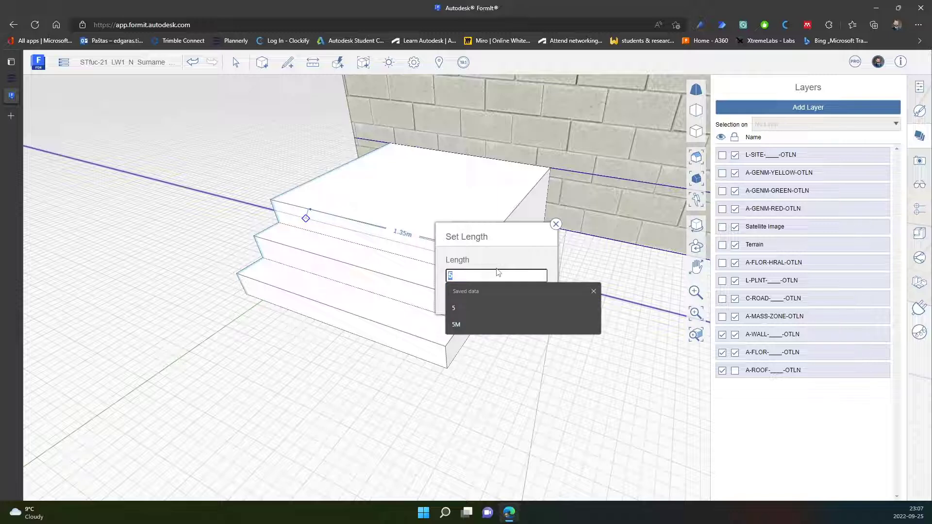
type("2.5")
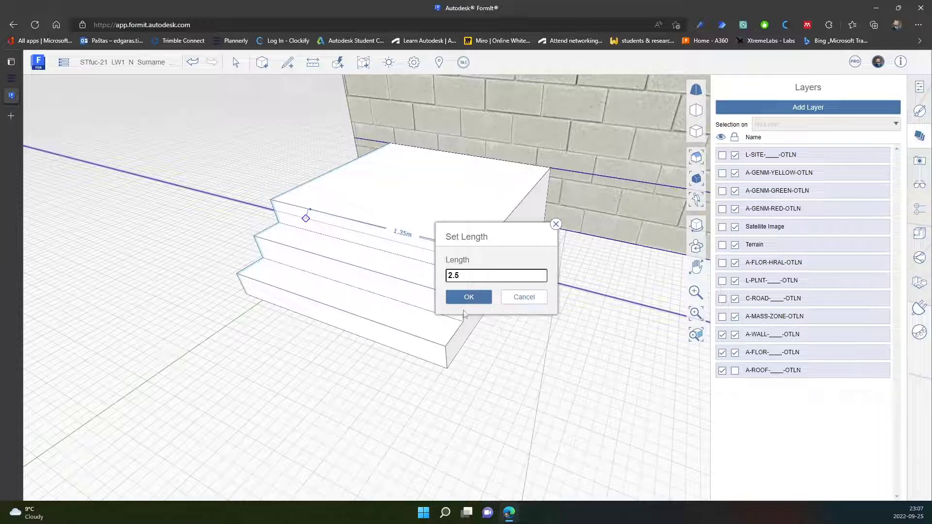
key("Return")
scroll(299, 247, "down", 2)
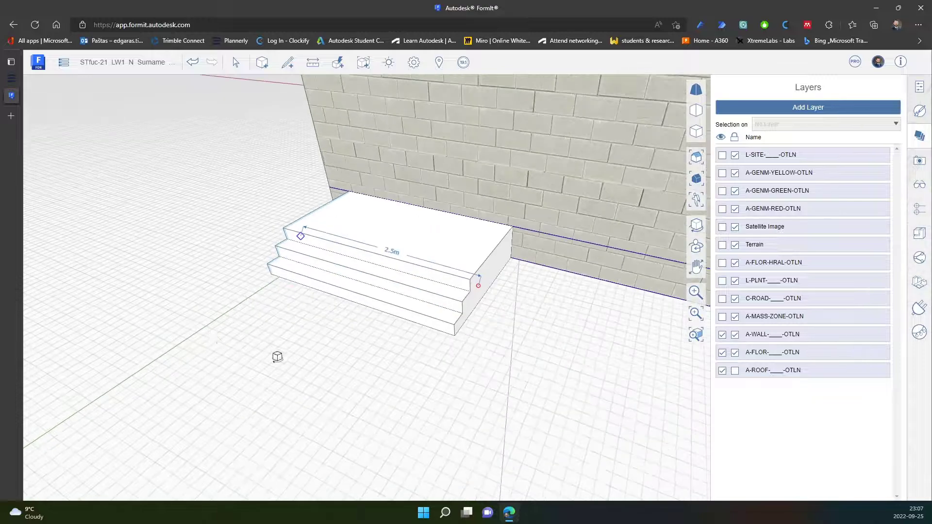
Select the whole stair solid and make it a group
right_click_drag(277, 358, 441, 255)
scroll(418, 286, "down", 3)
left_click(478, 356)
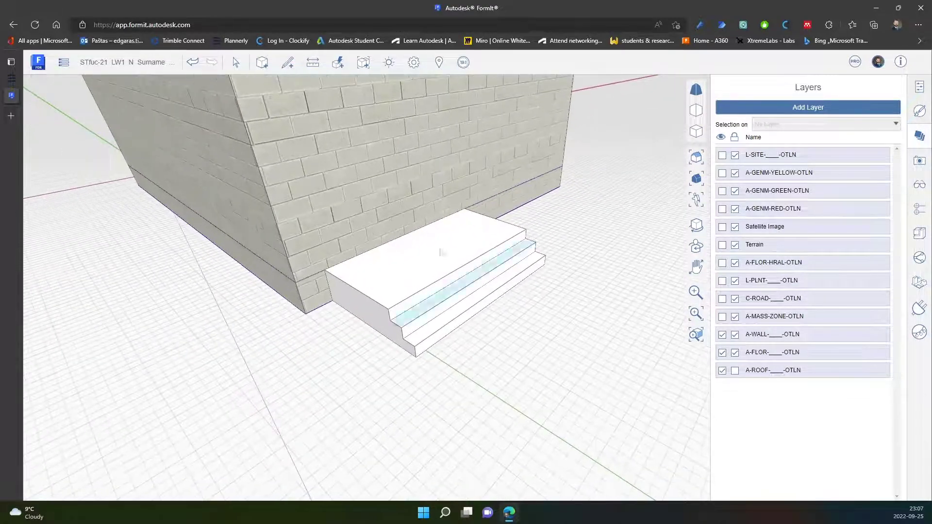
double_click(443, 258)
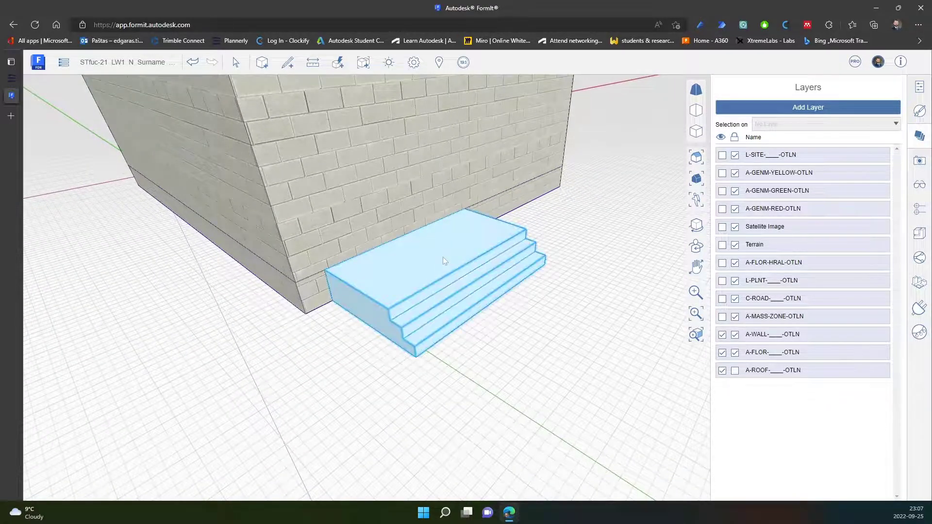
right_click(443, 258)
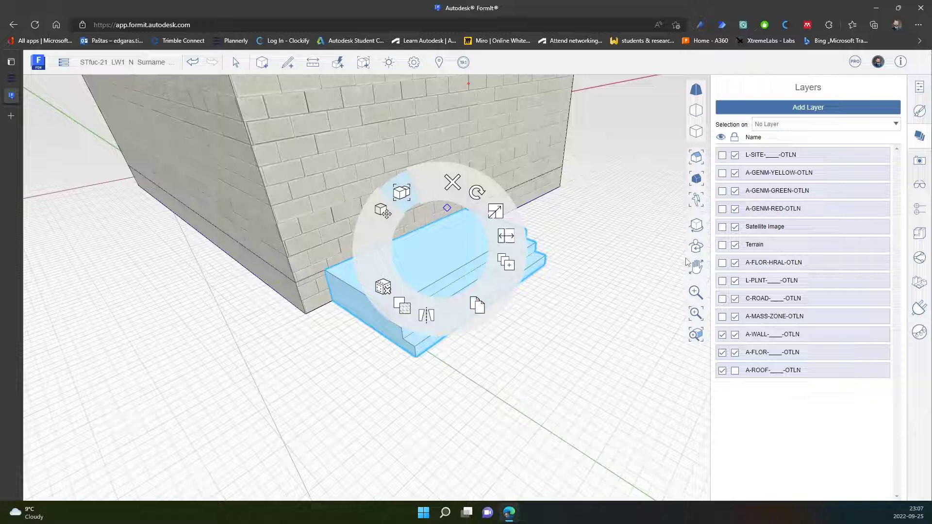
left_click(601, 258)
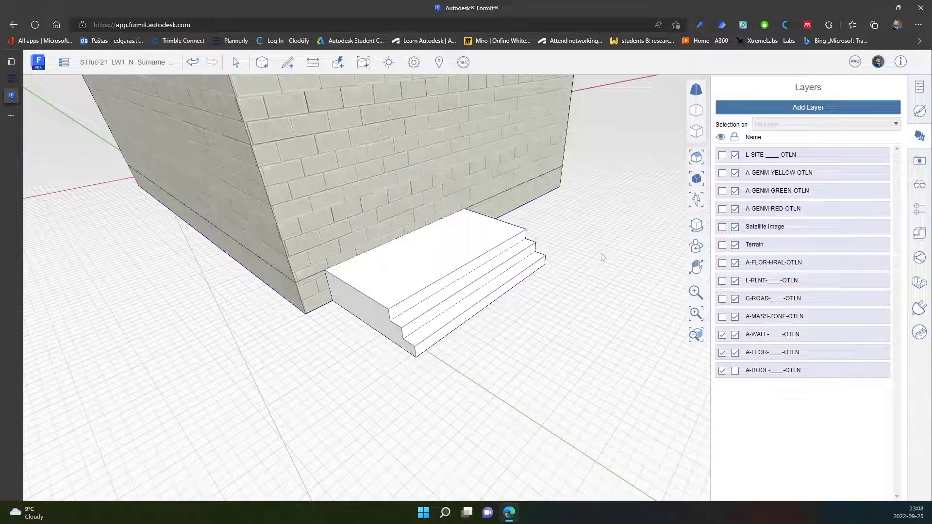
Paint the stair group with the cast concrete material from the sketch and assign it to the A-FLOR-____-OTLN layer
left_click(921, 118)
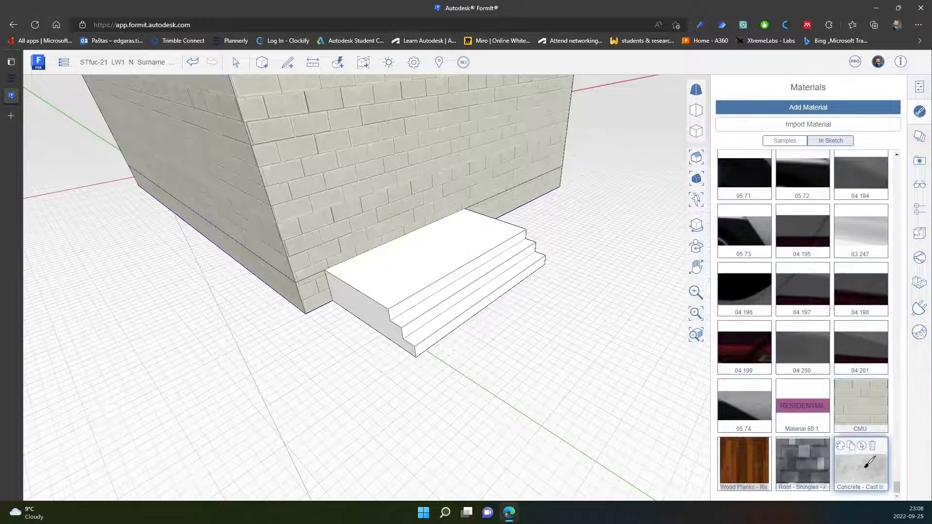
left_click(860, 461)
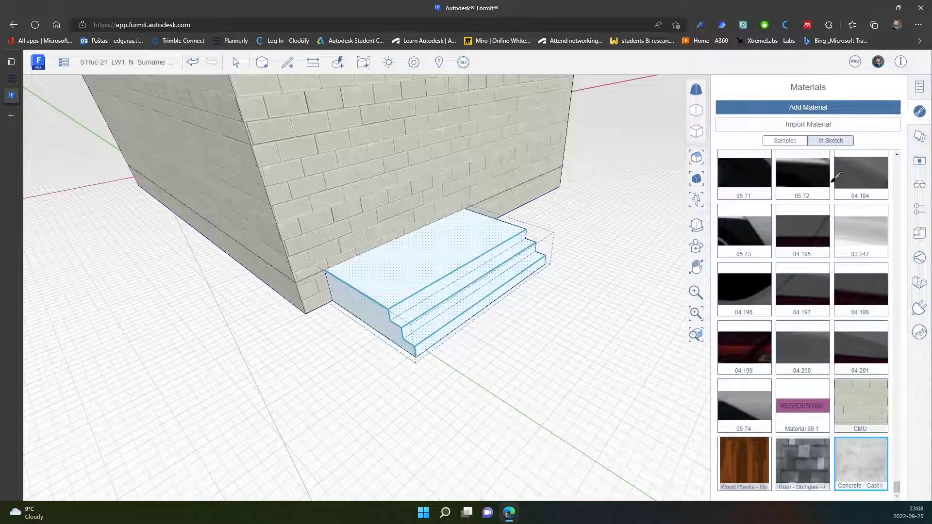
left_click(920, 138)
left_click(493, 297)
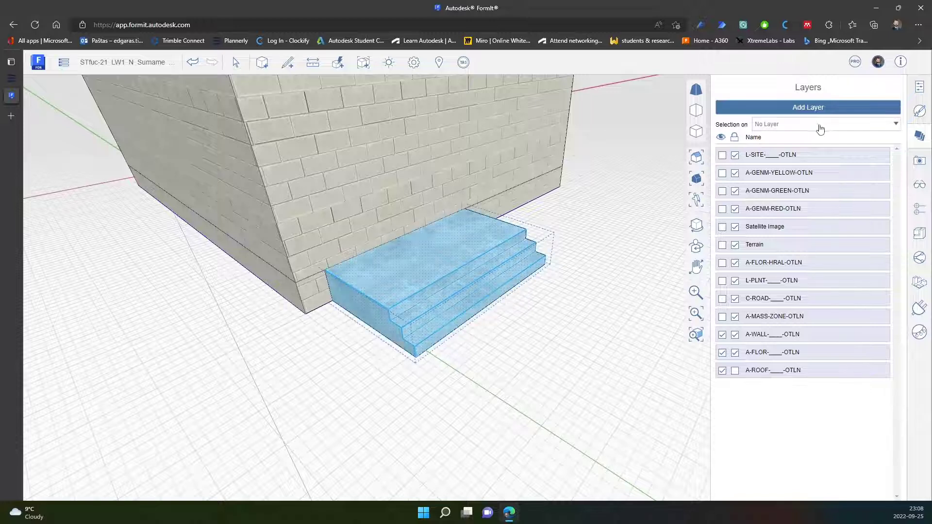
left_click(825, 124)
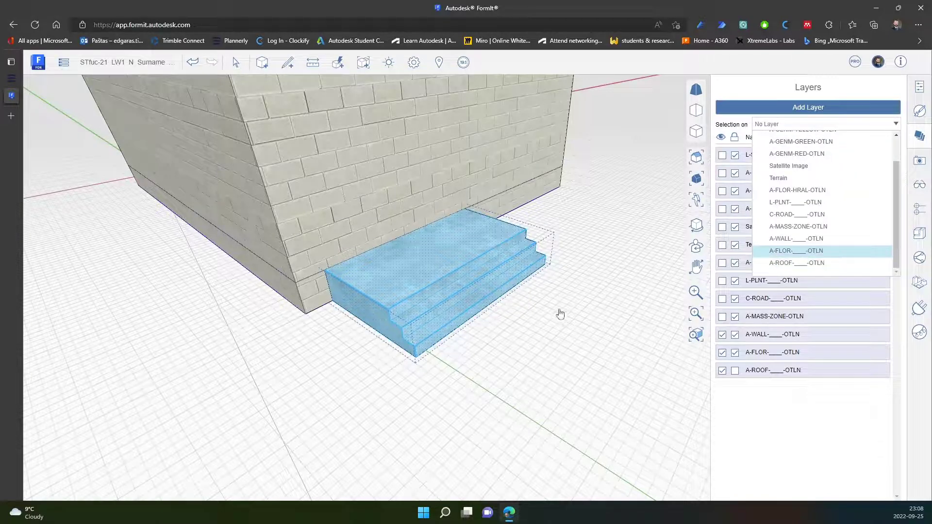
left_click(584, 327)
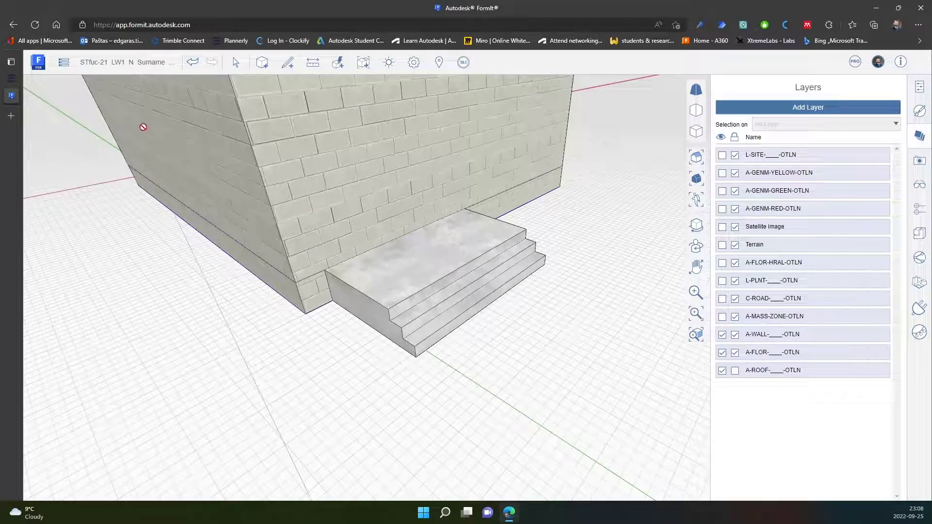
Switch to the Plannerly plan, search for "layer" and expand section 6.12, ISO 13567 CAD Layers
left_click(12, 78)
left_click(58, 164)
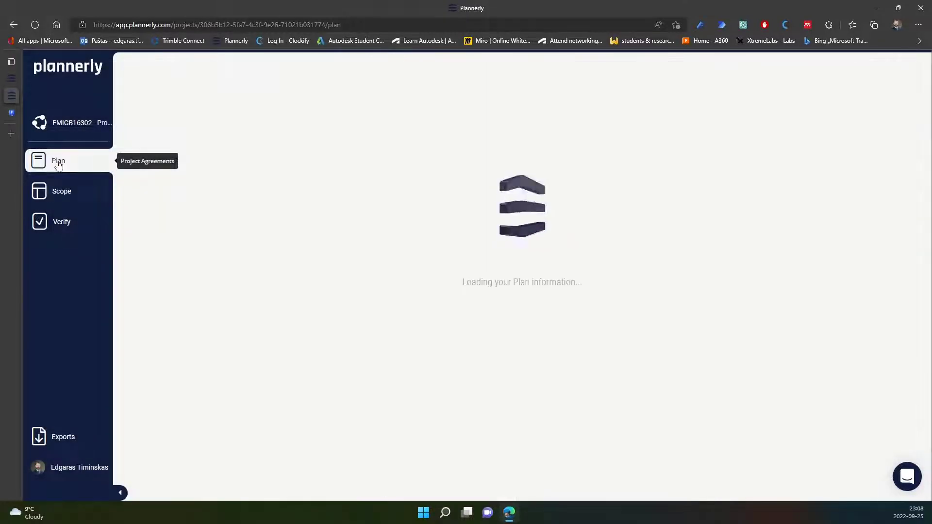
key("ctrl+f")
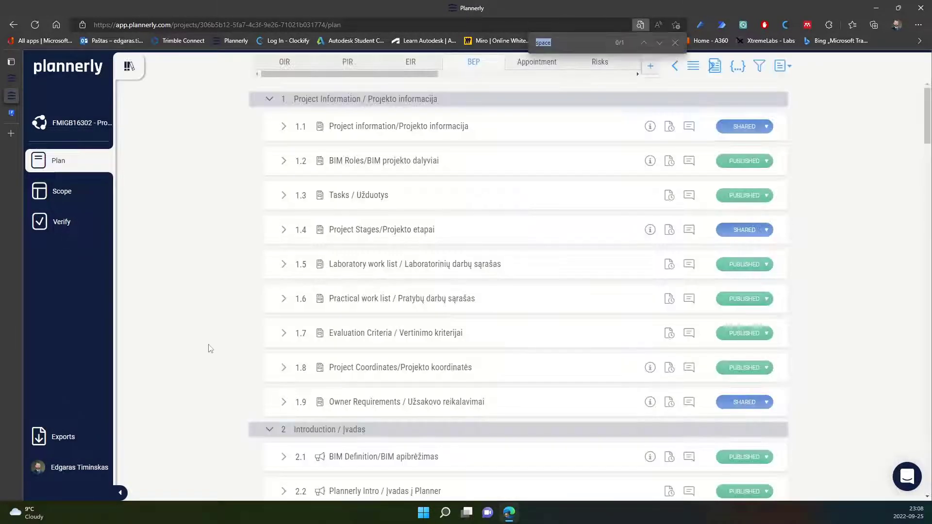
type("layer")
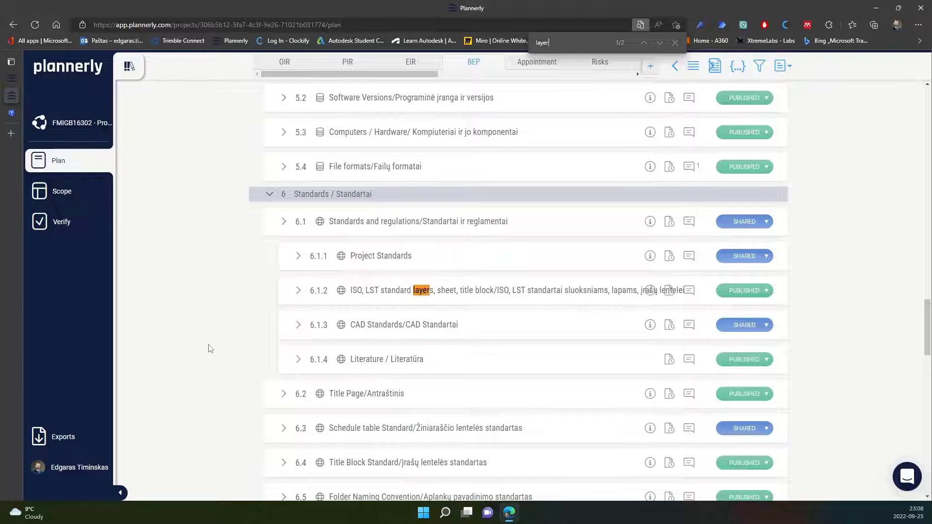
key("Return")
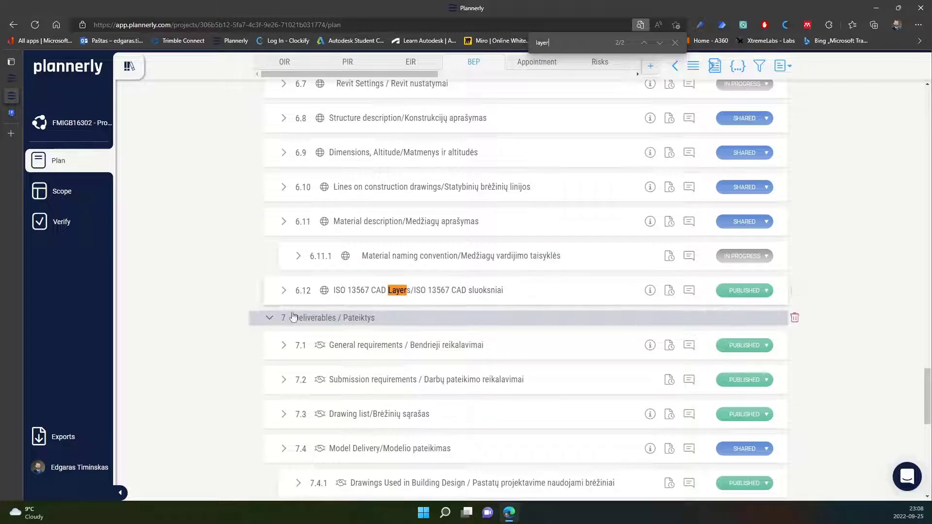
left_click(283, 292)
scroll(293, 321, "down", 15)
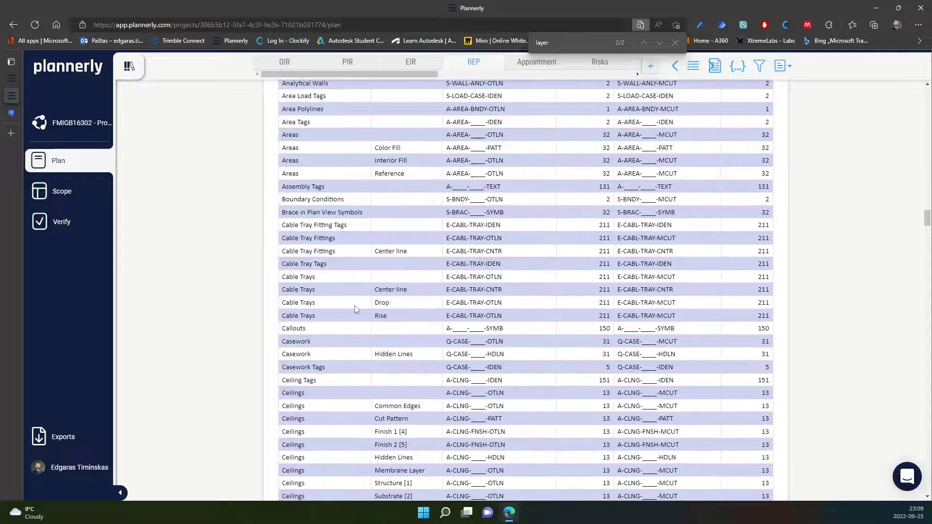
Search the CAD layer table for "stairs" and copy the layer name S-STRS-____-OTLN from the general Stairs row
key("ctrl+f")
type("stairs")
scroll(355, 310, "down", 6)
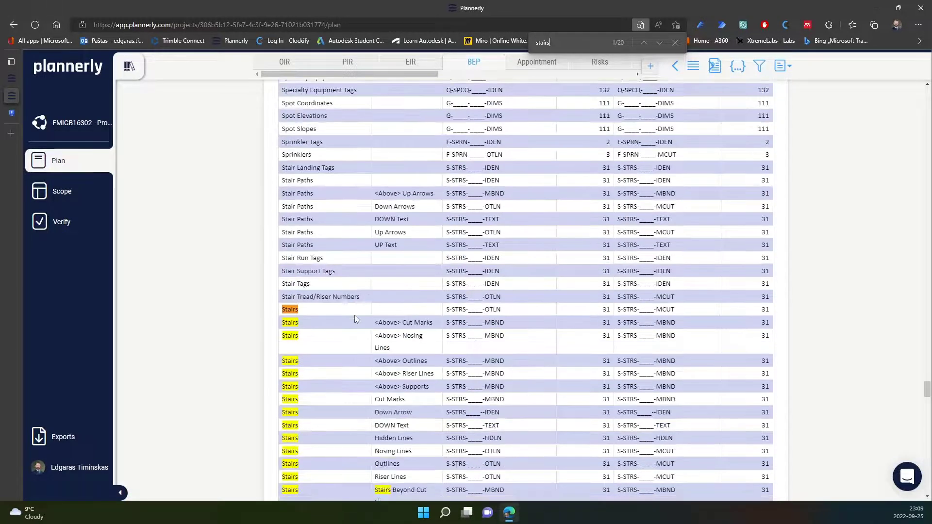
scroll(420, 317, "up", 10)
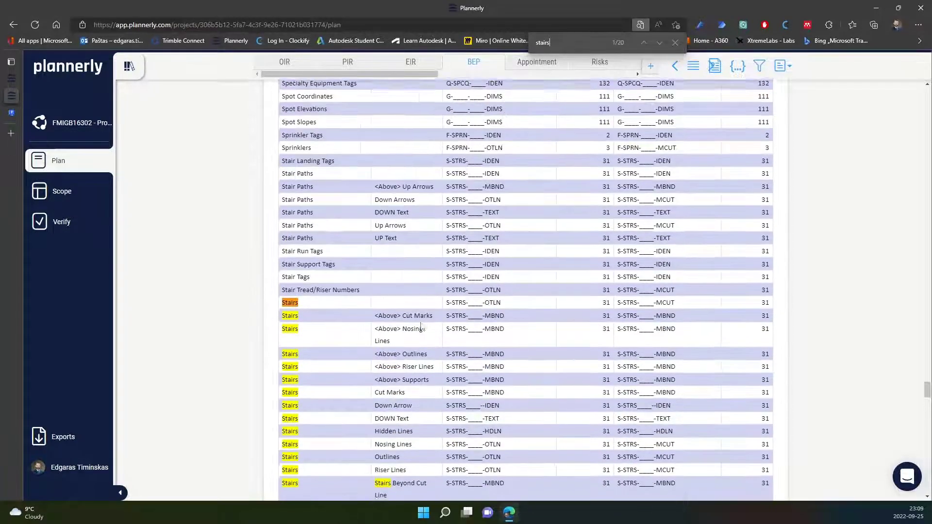
scroll(416, 327, "down", 9)
scroll(416, 325, "down", 3)
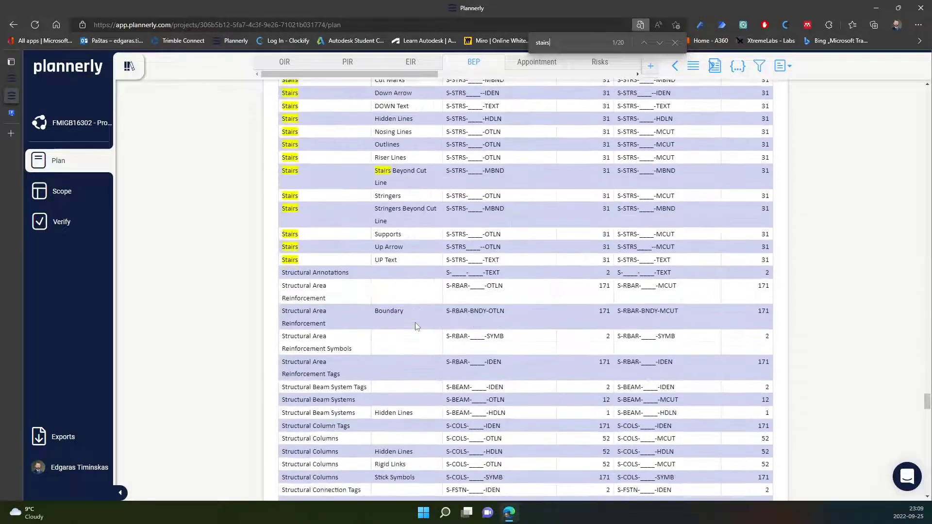
scroll(415, 322, "up", 4)
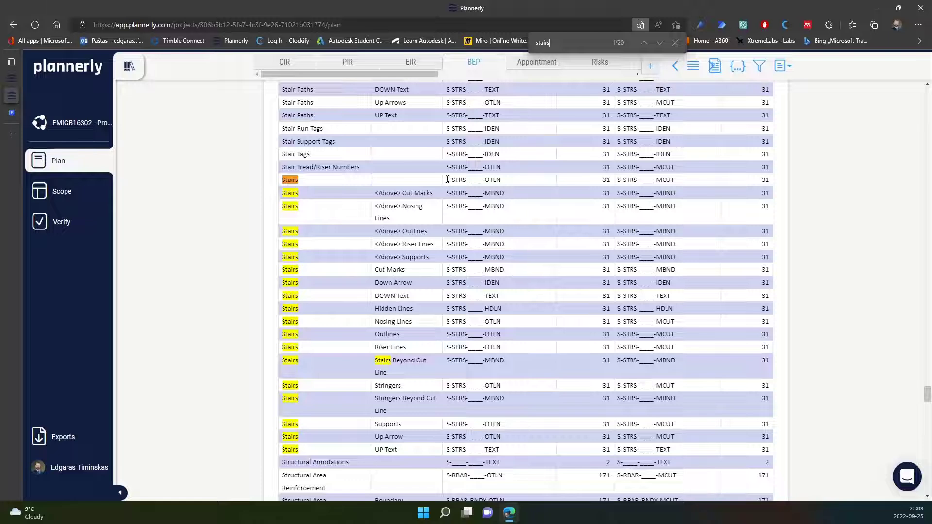
left_click_drag(447, 179, 504, 185)
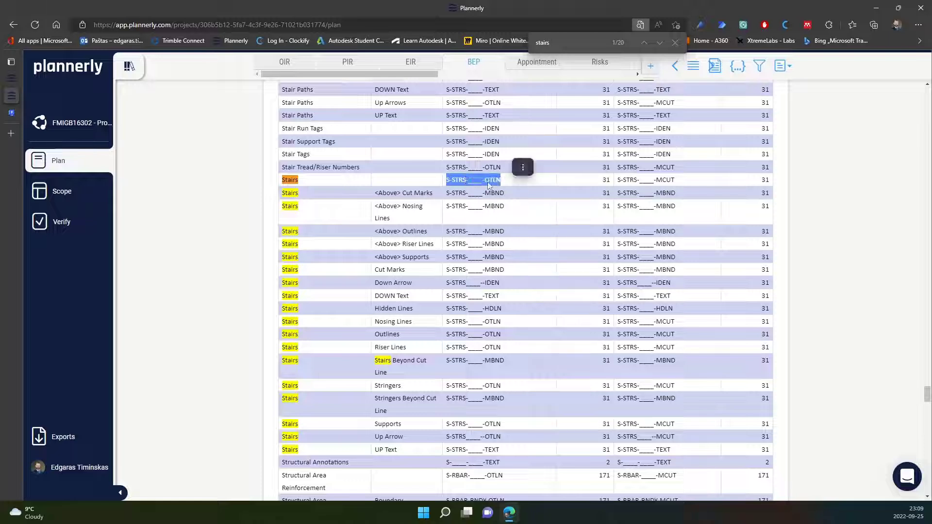
right_click(484, 181)
left_click(509, 191)
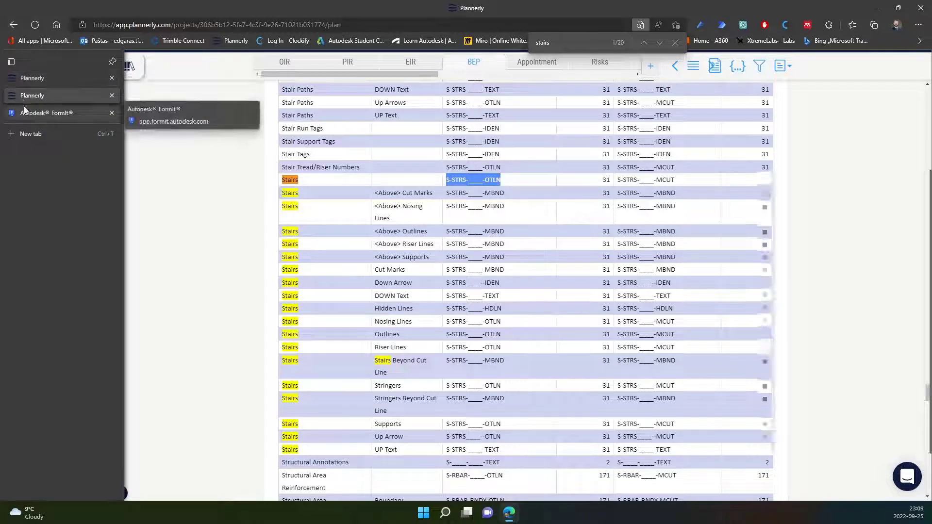
Look up S-STRS-____-OTLN in the Slabs task's information requirements, then open the project requirements list for editing
left_click(32, 78)
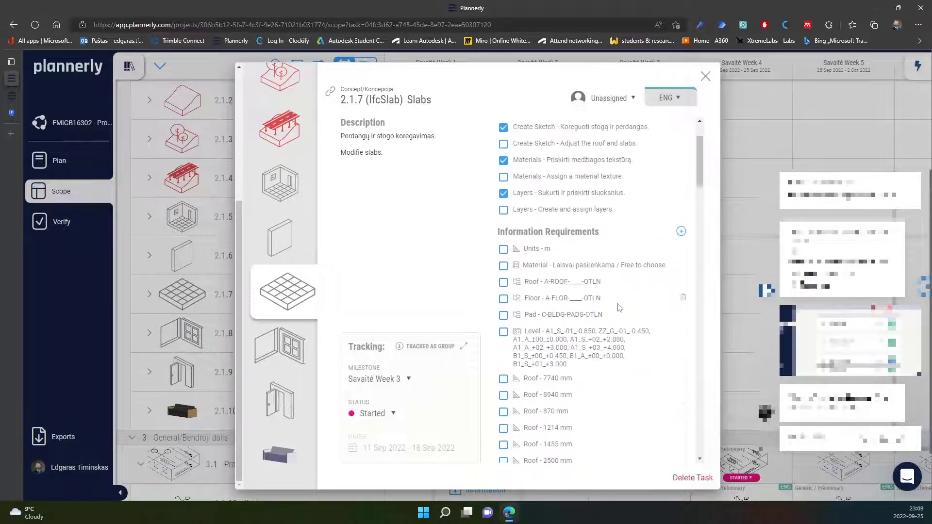
left_click(681, 231)
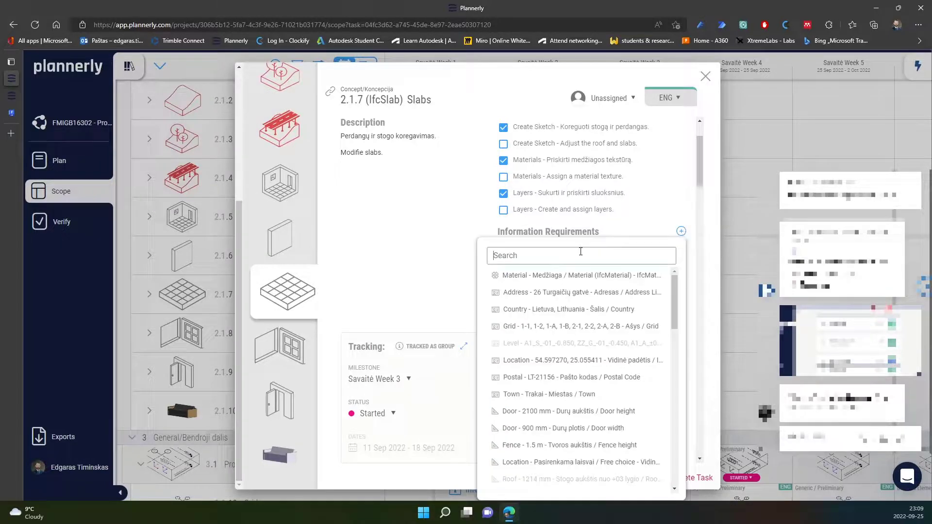
left_click(620, 263)
key("ctrl+v")
left_click(579, 383)
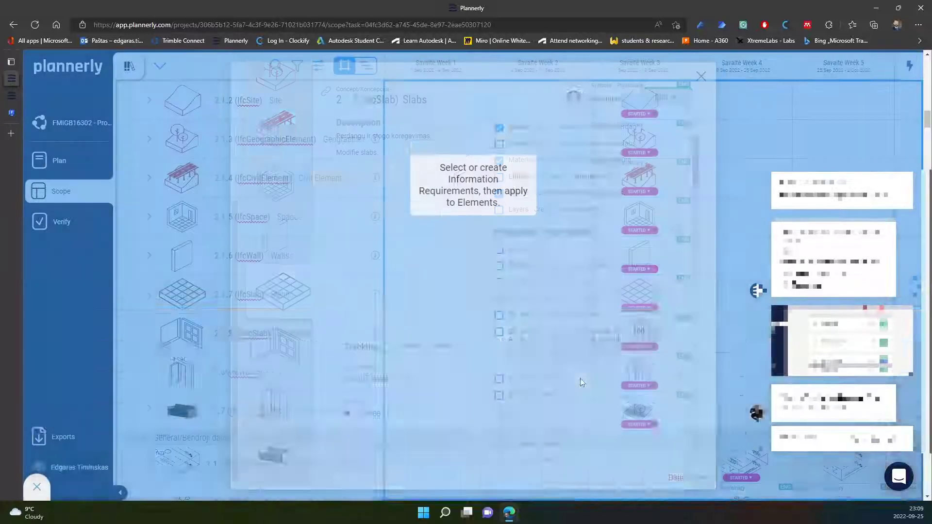
scroll(601, 416, "down", 10)
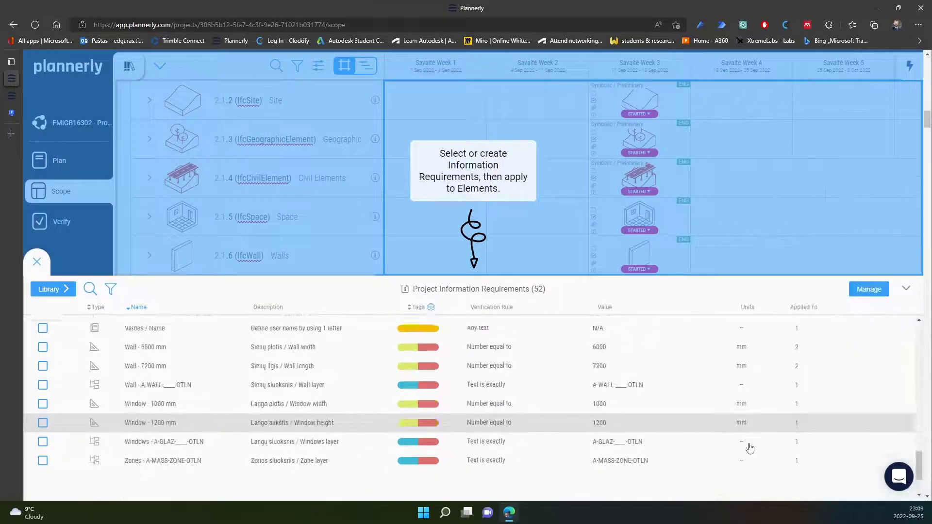
left_click(866, 291)
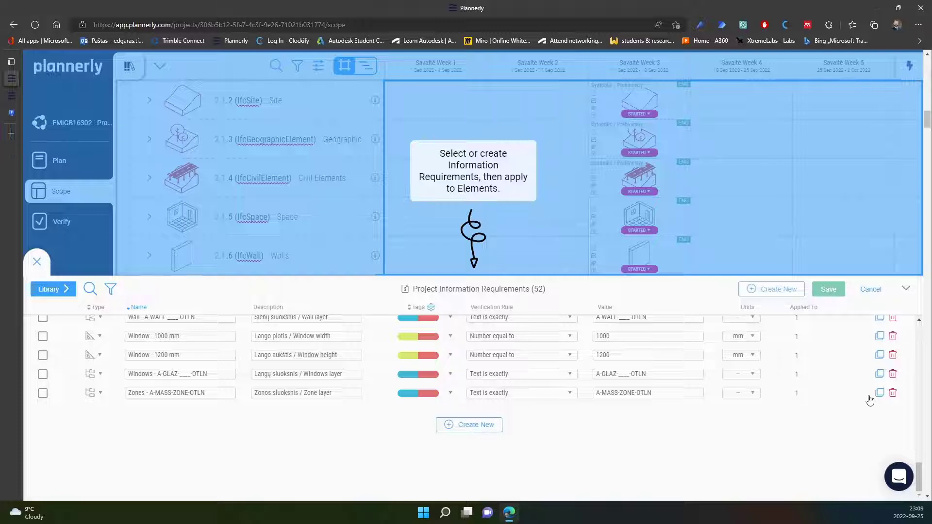
Duplicate the Zones layer requirement and replace the layer code in the copy's value and name with S-STRS-____-OTLN
left_click(879, 393)
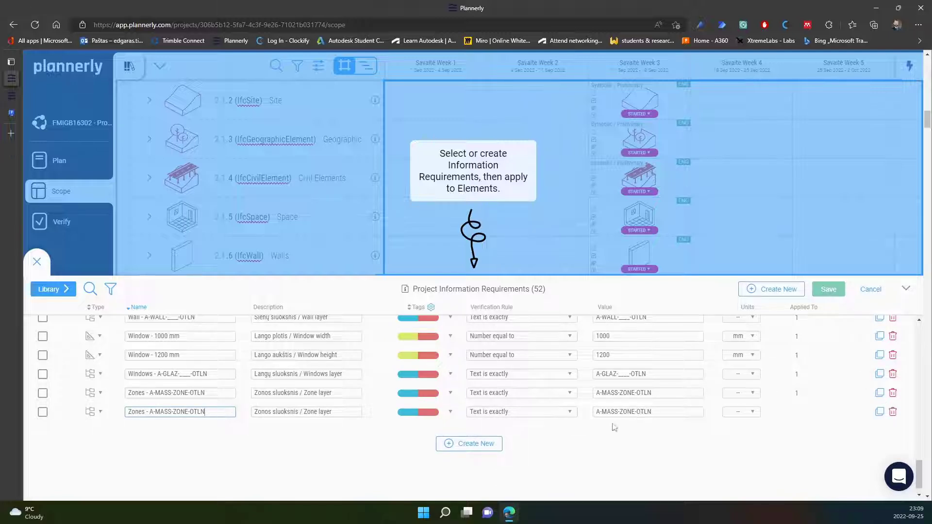
triple_click(638, 413)
key("ctrl+v")
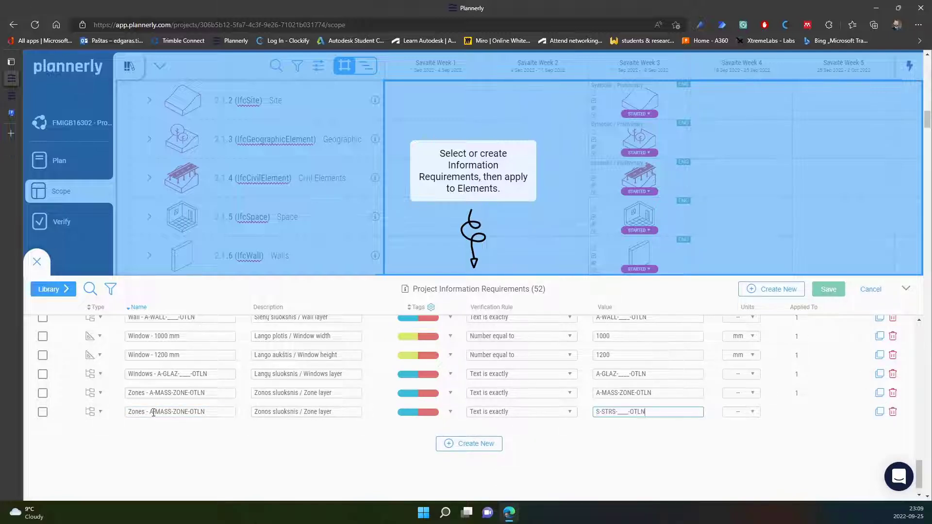
left_click_drag(151, 413, 238, 422)
key("ctrl+v")
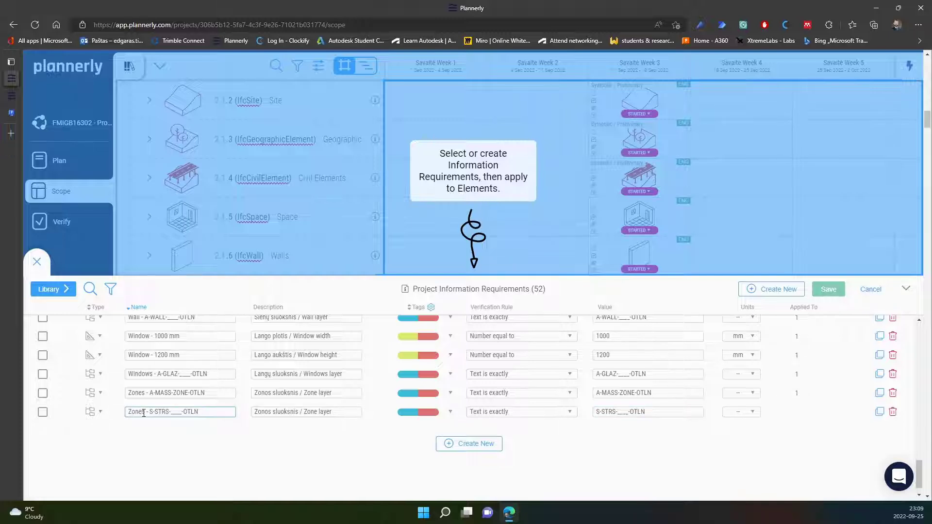
Change the copy's name prefix to Stairs, set its description to "Laiptų sluoksnis / Stairs layer" and save the requirements
double_click(143, 414)
type("Stairs")
double_click(270, 412)
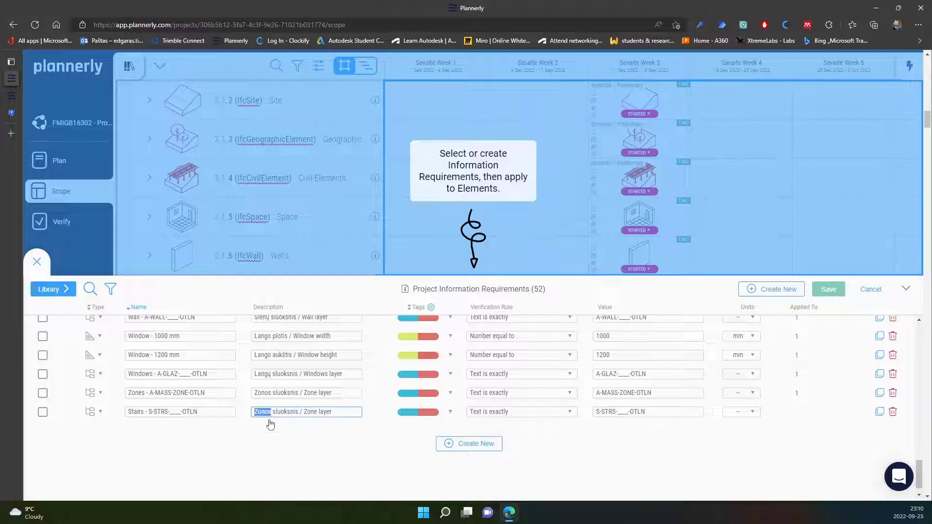
type("Laiptų sluoksnis / Stairs")
left_click(831, 290)
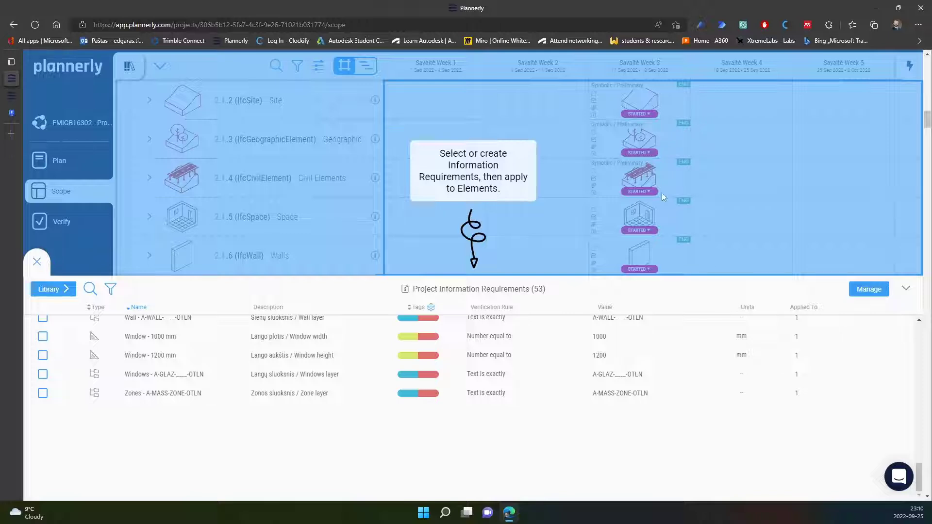
Apply the Stairs - S-STRS-____-OTLN requirement to the Week 3 Slabs task and close the requirements list
scroll(606, 233, "down", 3)
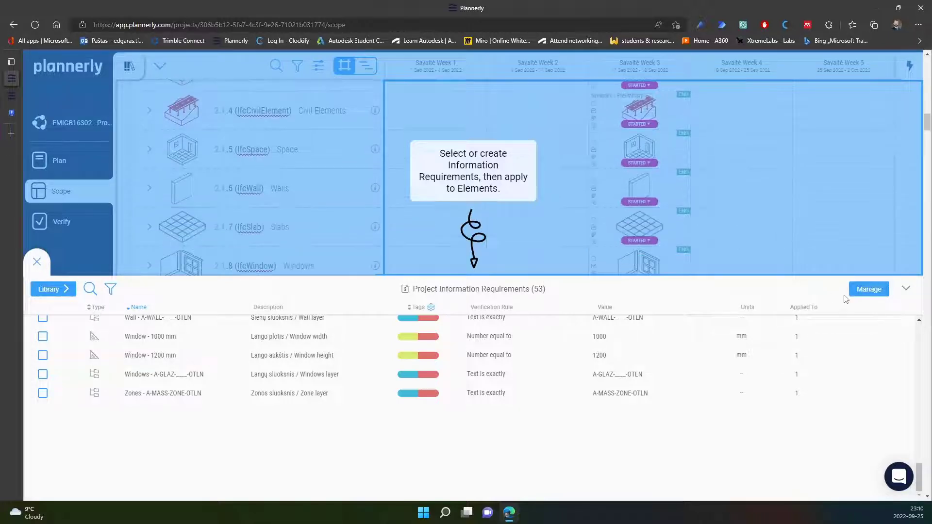
scroll(585, 225, "down", 3)
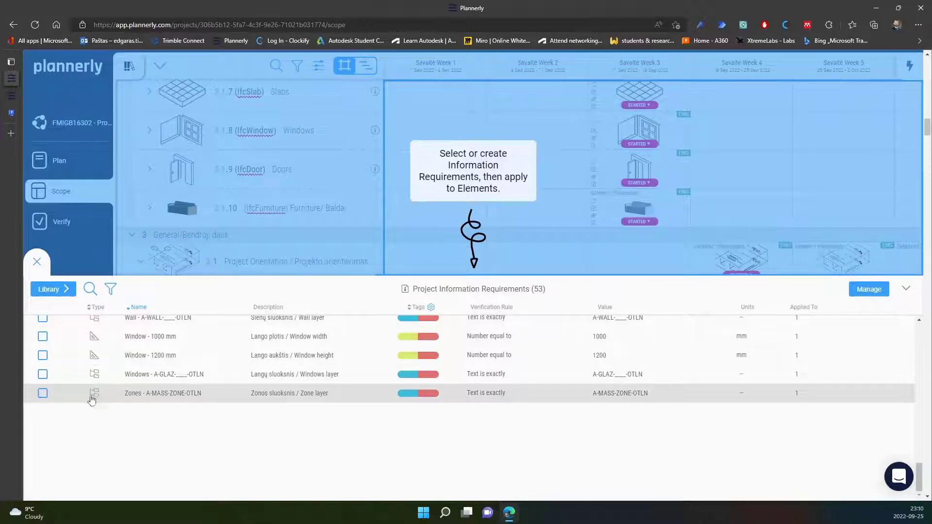
scroll(155, 385, "up", 5)
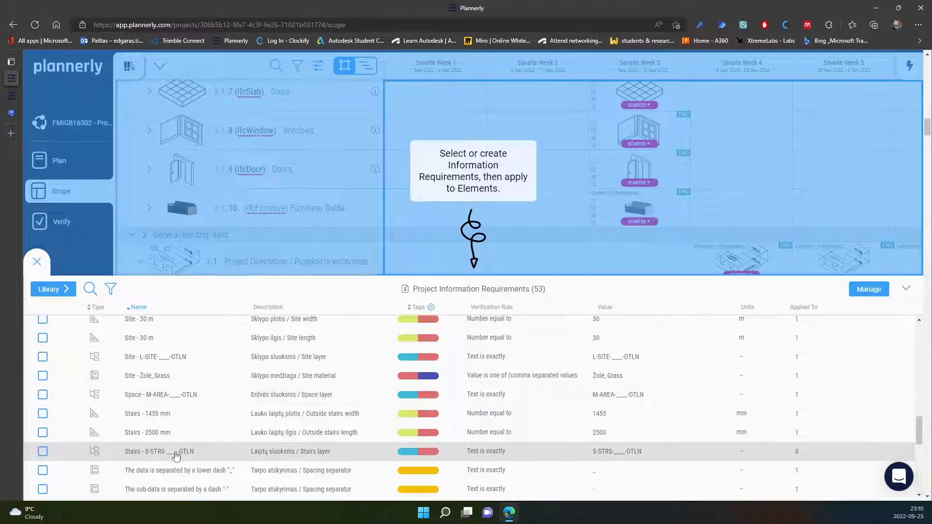
left_click(43, 451)
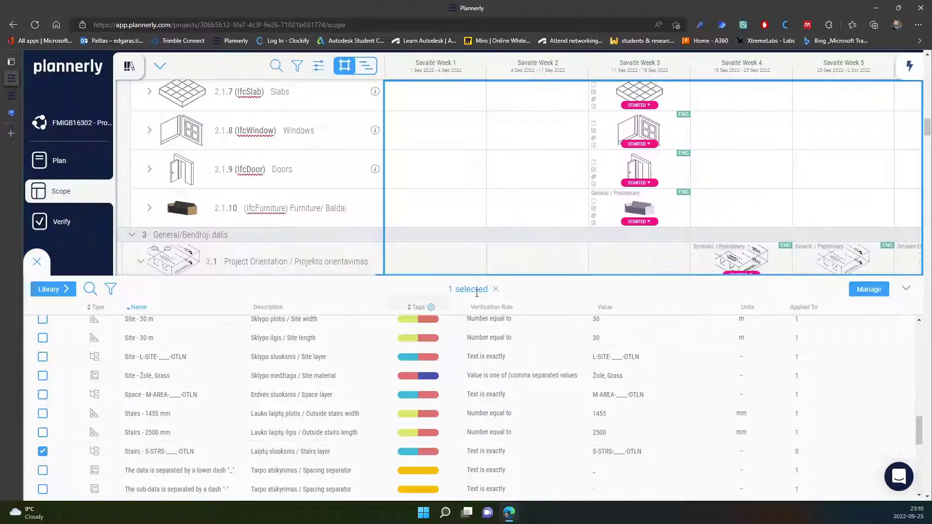
mouse_move(534, 167)
scroll(534, 161, "up", 1)
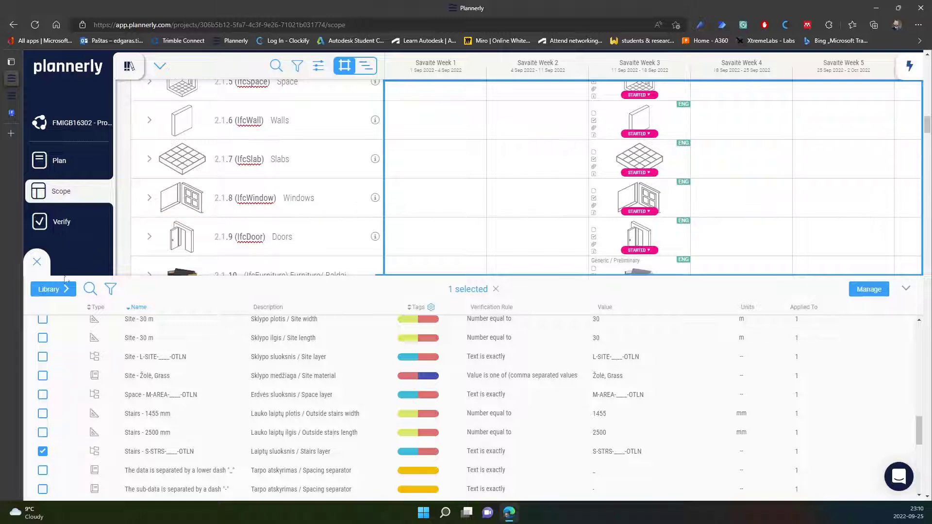
left_click(38, 263)
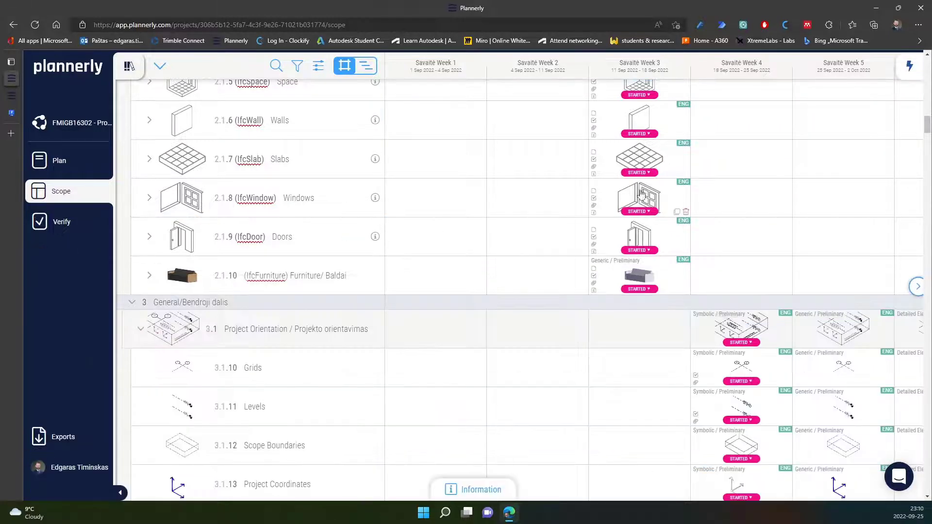
Open the Week 3 Slabs task and copy the layer name S-STRS-____-OTLN from its stairs layer requirement
left_click(648, 158)
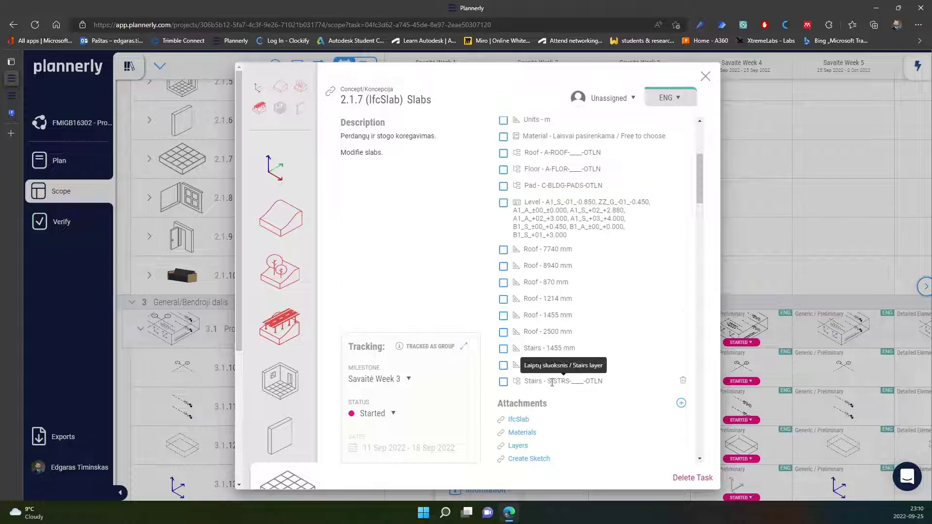
left_click_drag(548, 381, 604, 381)
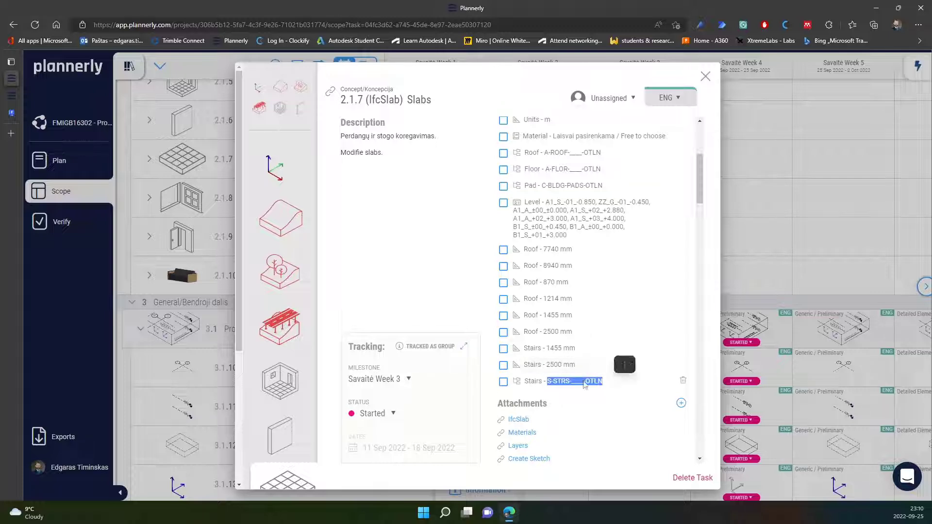
right_click(582, 381)
left_click(625, 125)
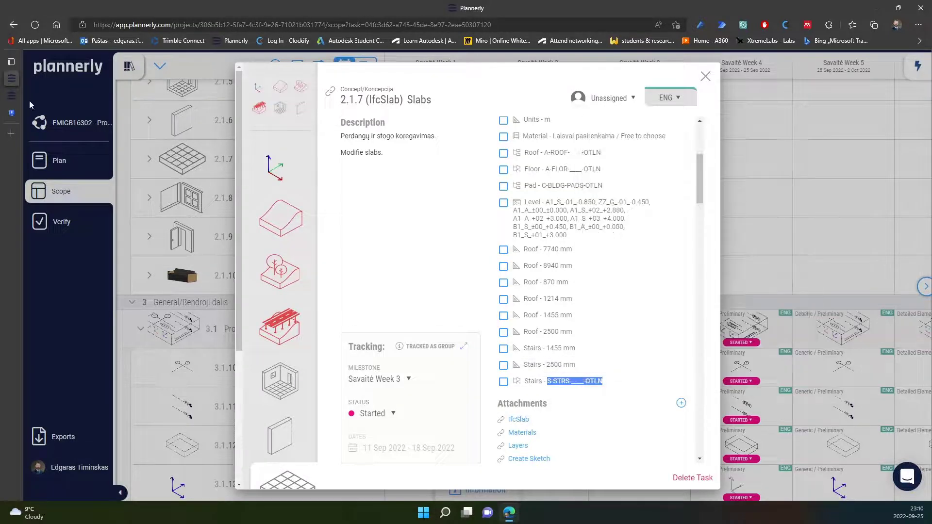
Switch to FormIt, add a layer named S-STRS-____-OTLN and move the stair group onto it
left_click(12, 114)
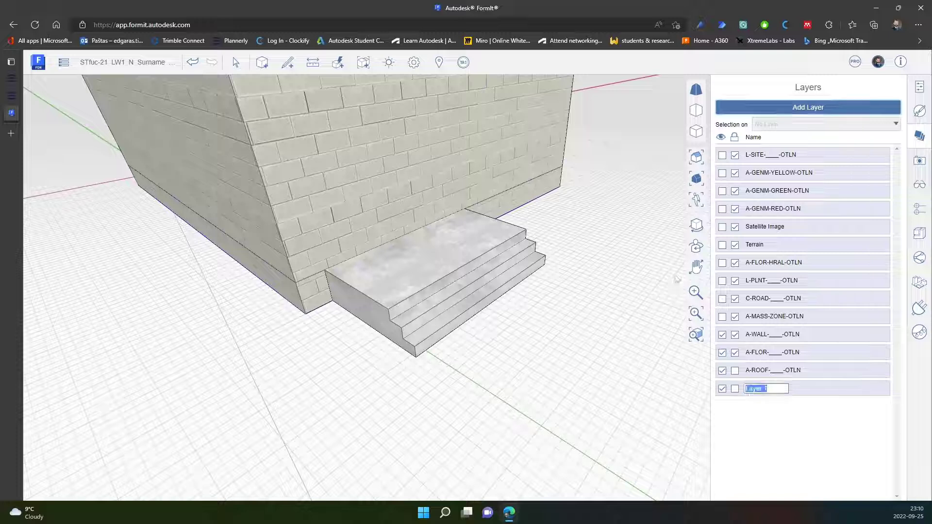
key("ctrl+v")
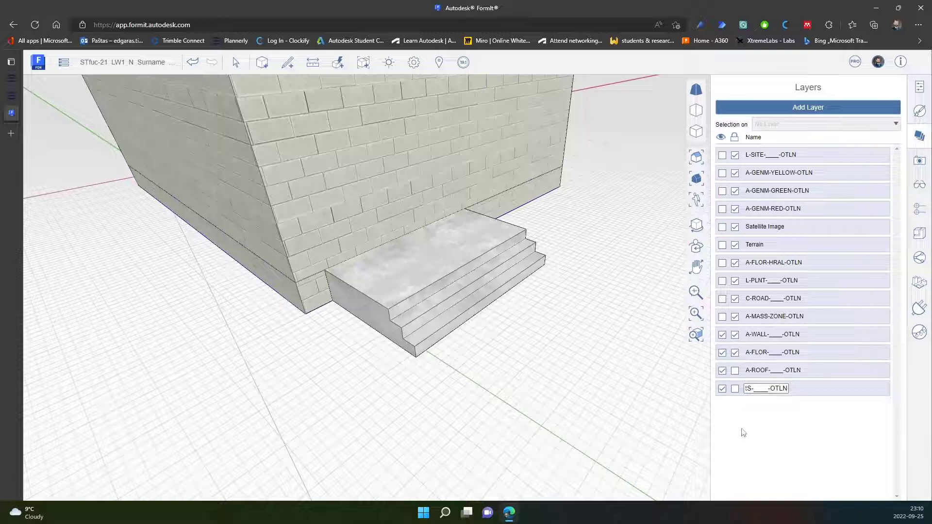
left_click(484, 295)
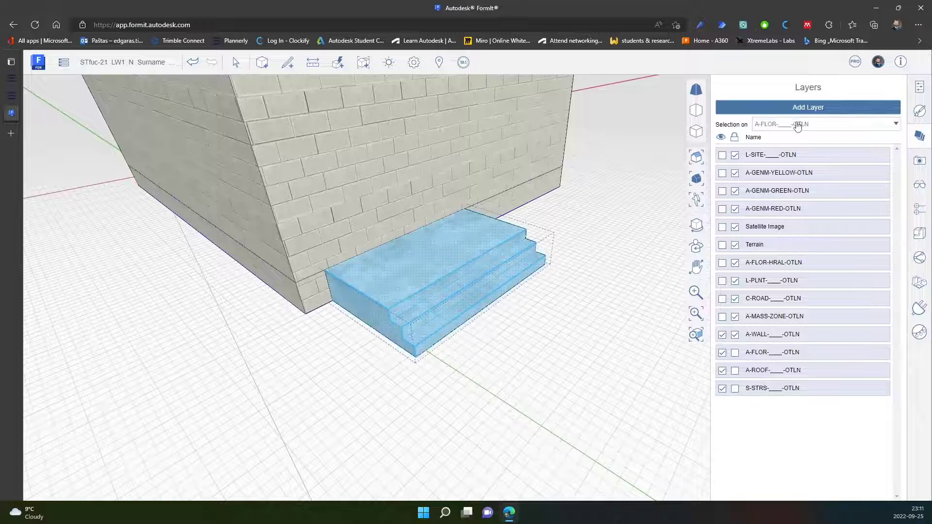
left_click(800, 124)
scroll(824, 258, "down", 1)
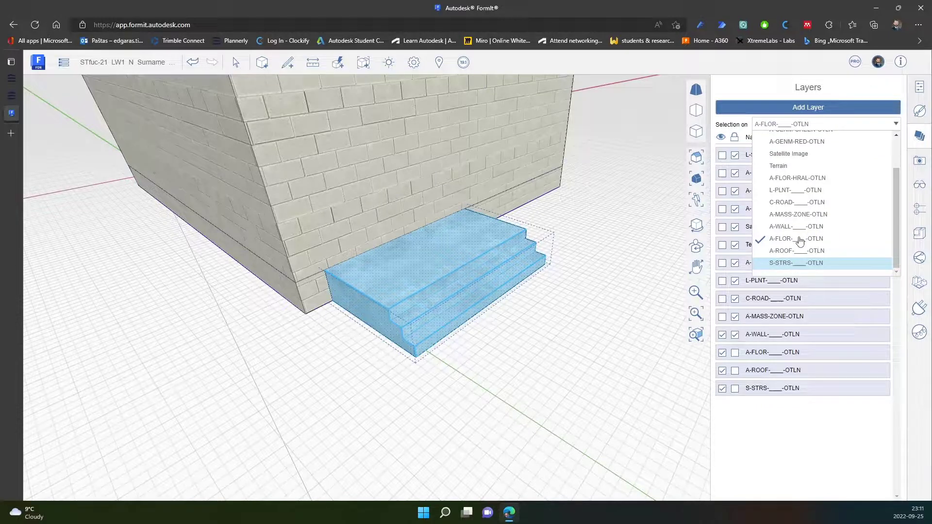
key("Return")
left_click(779, 124)
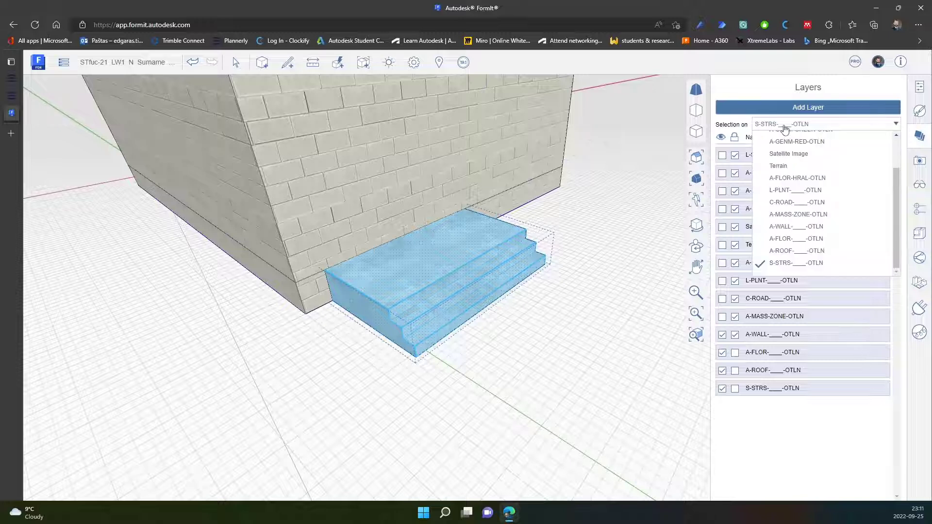
Hide and reshow the S-STRS-____-OTLN layer to check that the entrance stairs belong to it
left_click(778, 444)
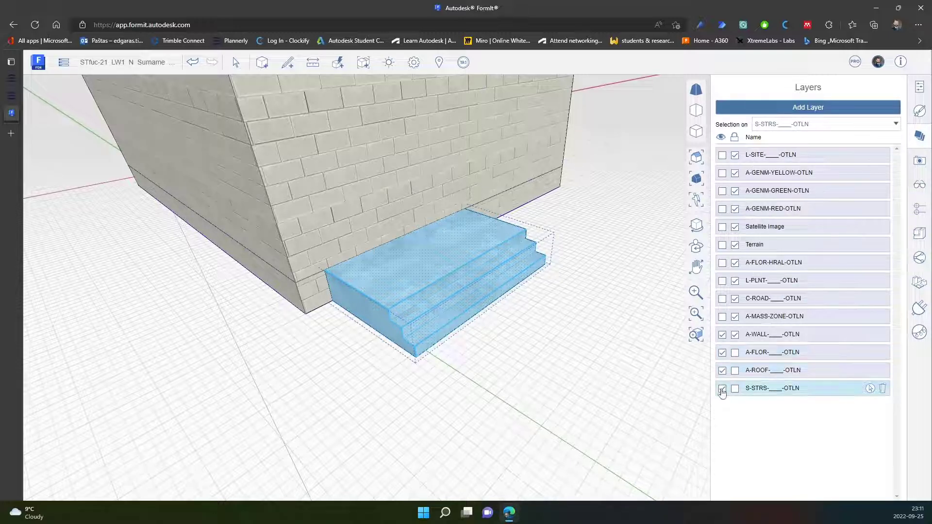
left_click(722, 389)
left_click(722, 390)
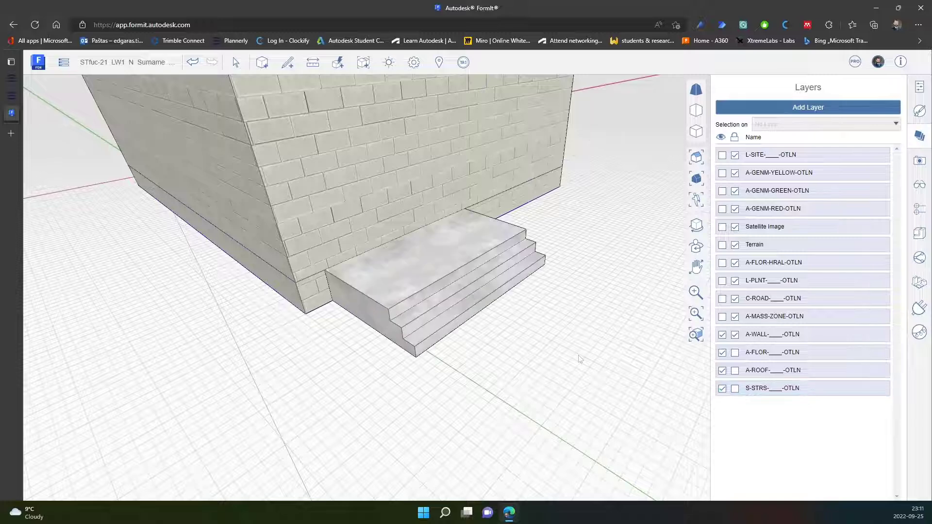
middle_click_drag(492, 333, 574, 300)
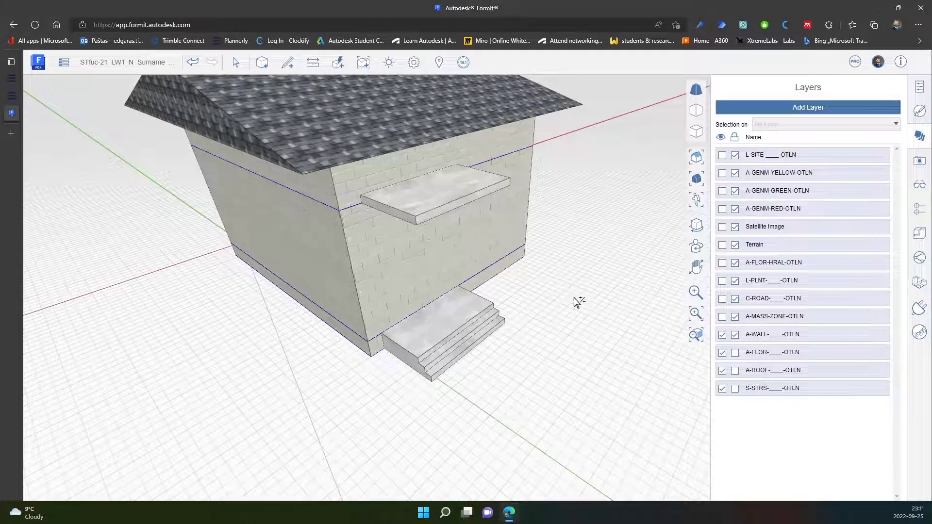
key("shift+s")
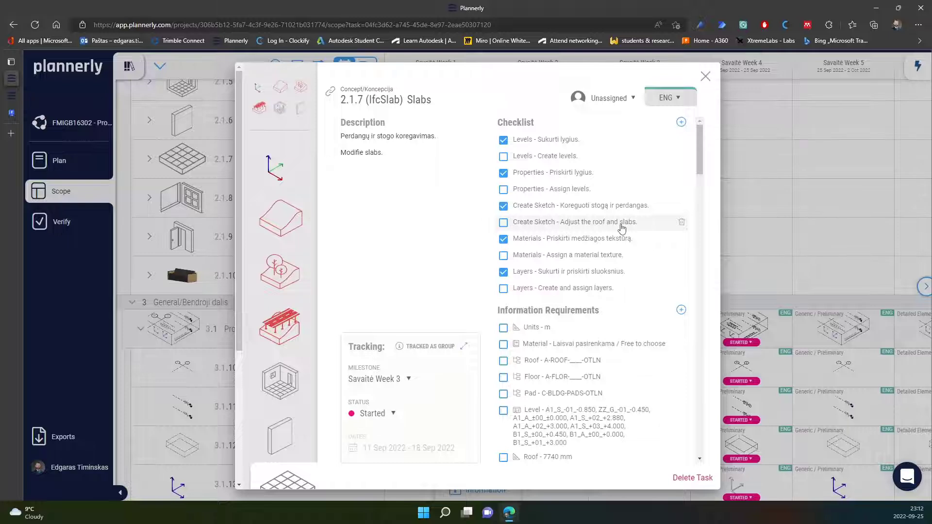
In Plannerly, copy the checklist item "Create Group - Create group" from the Walls task into the Slabs task's checklist
scroll(600, 258, "down", 1)
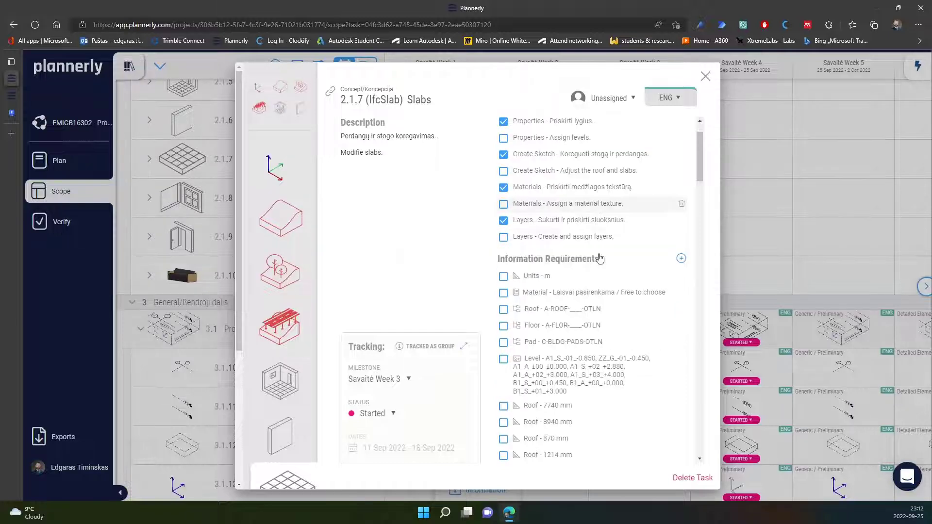
scroll(598, 245, "up", 1)
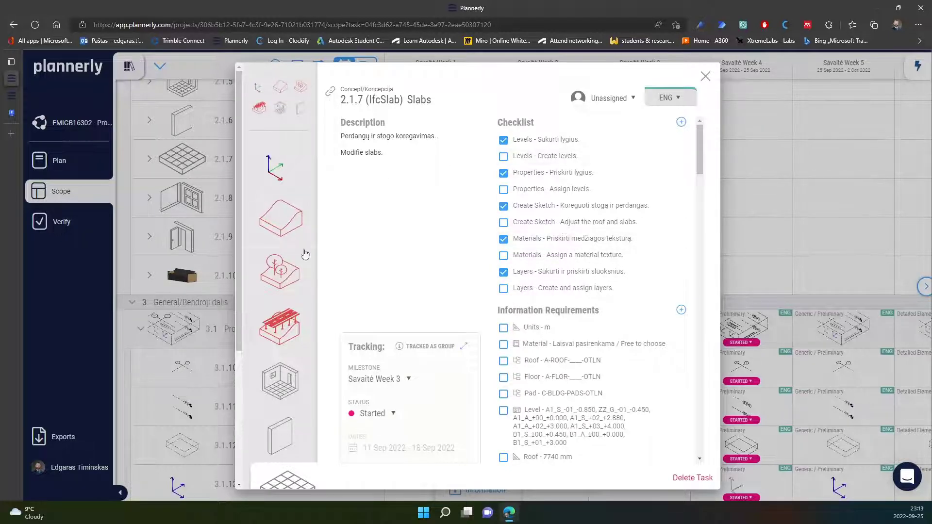
scroll(288, 283, "down", 4)
left_click(283, 243)
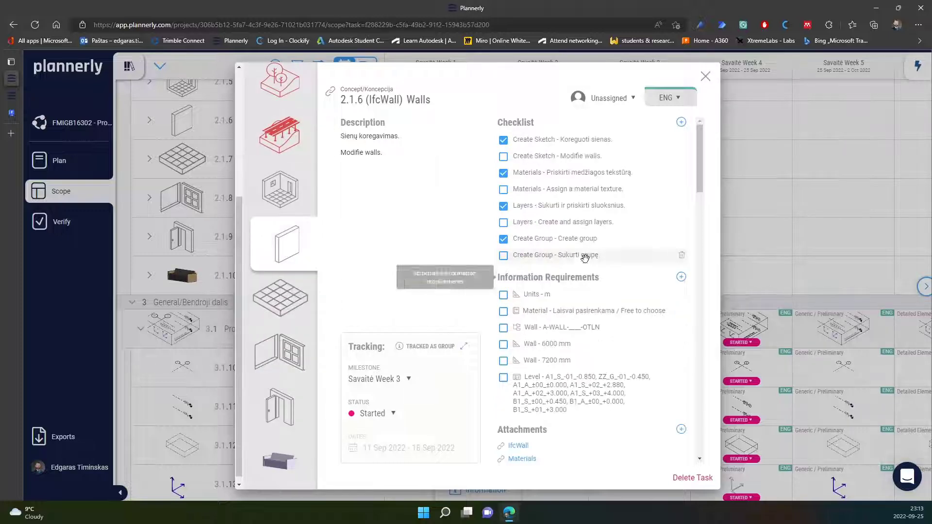
left_click(583, 258)
left_click(601, 241)
left_click_drag(607, 242, 513, 238)
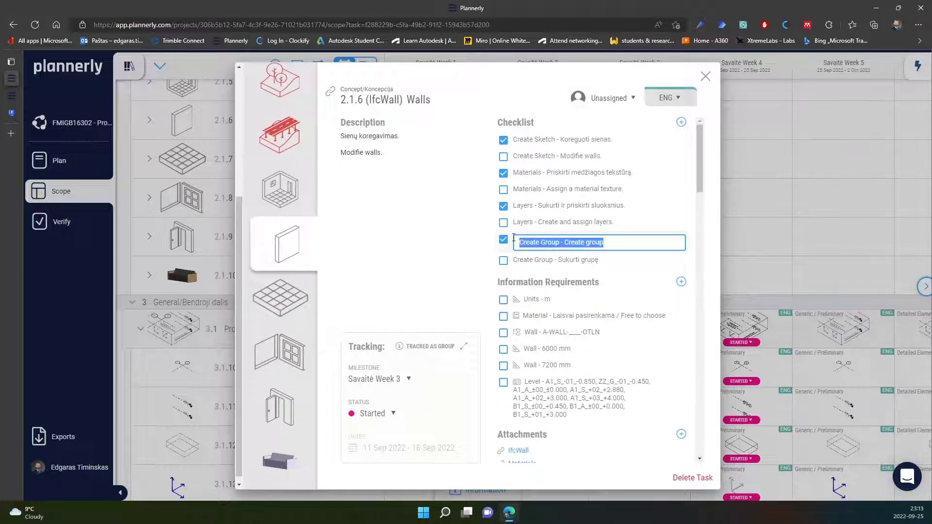
left_click(281, 297)
left_click(682, 122)
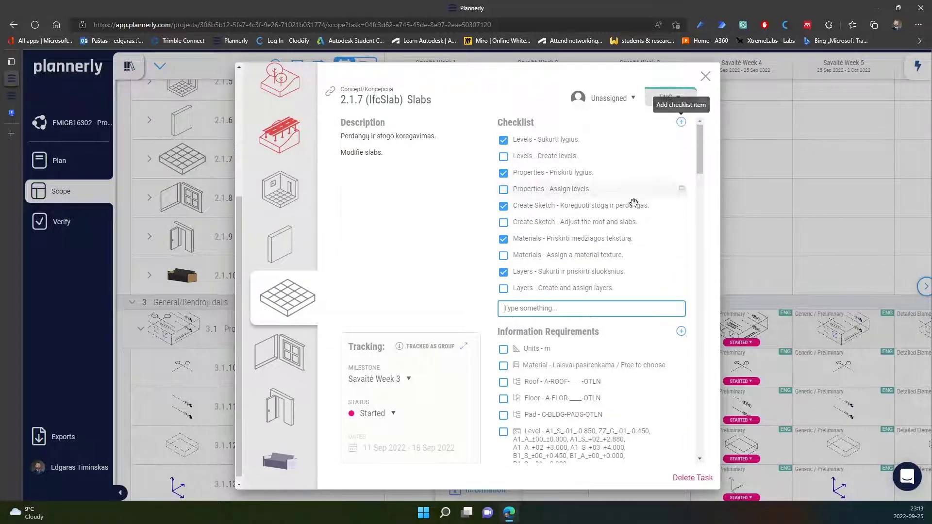
key("ctrl+v")
left_click(395, 286)
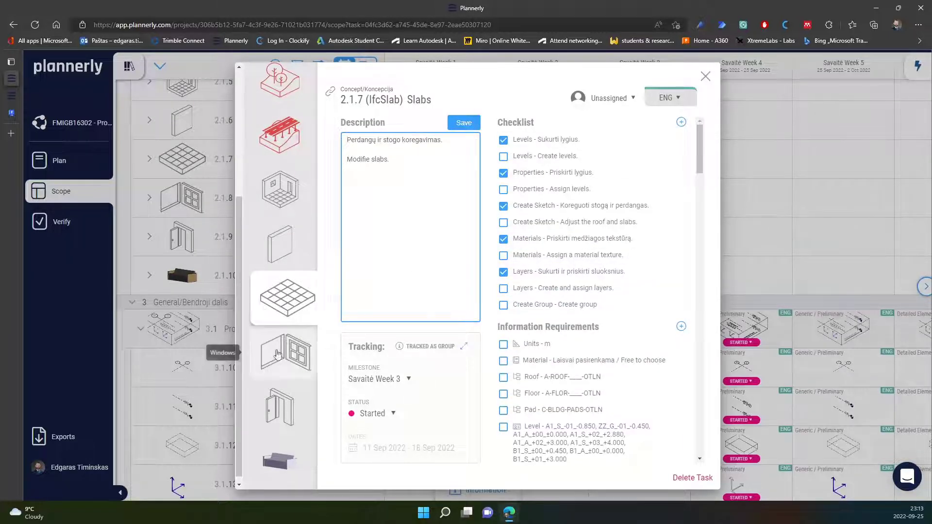
Copy the Walls checklist item "Create Group - Sukurti grupę" into the Slabs checklist and mark "Create Group - Create group" there as done
left_click(286, 250)
left_click(585, 257)
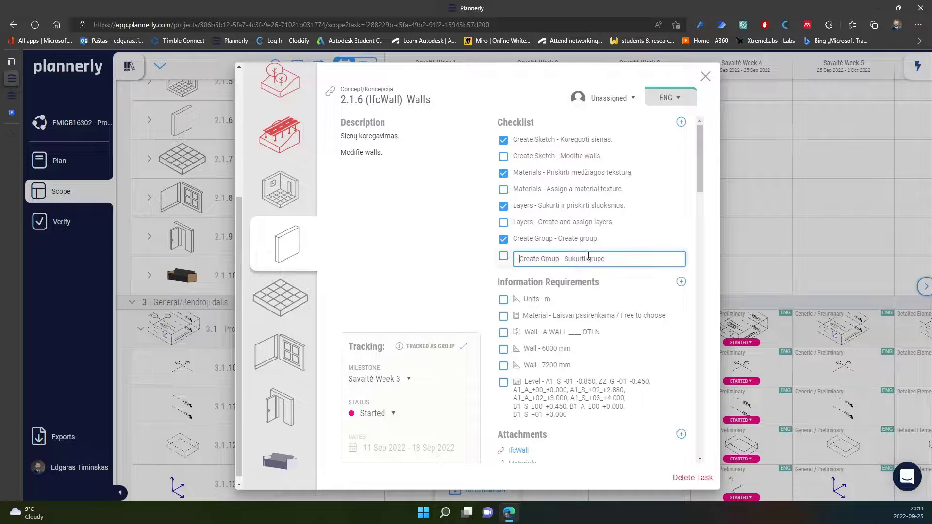
left_click_drag(607, 258, 519, 257)
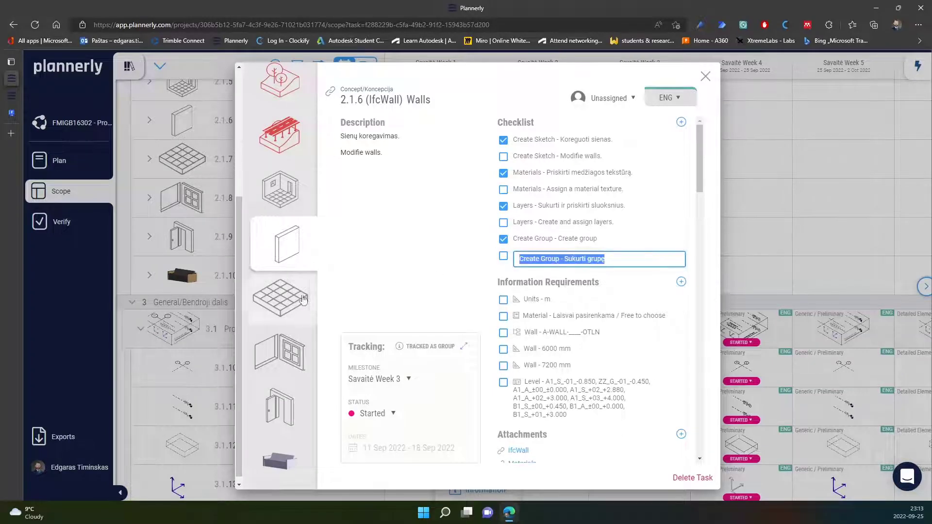
left_click(287, 298)
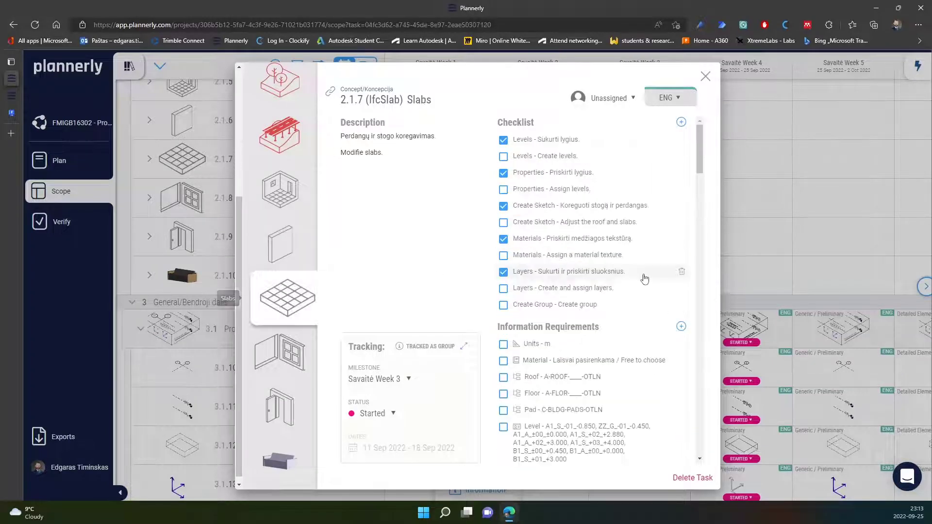
left_click(681, 122)
key("ctrl+v")
left_click(433, 277)
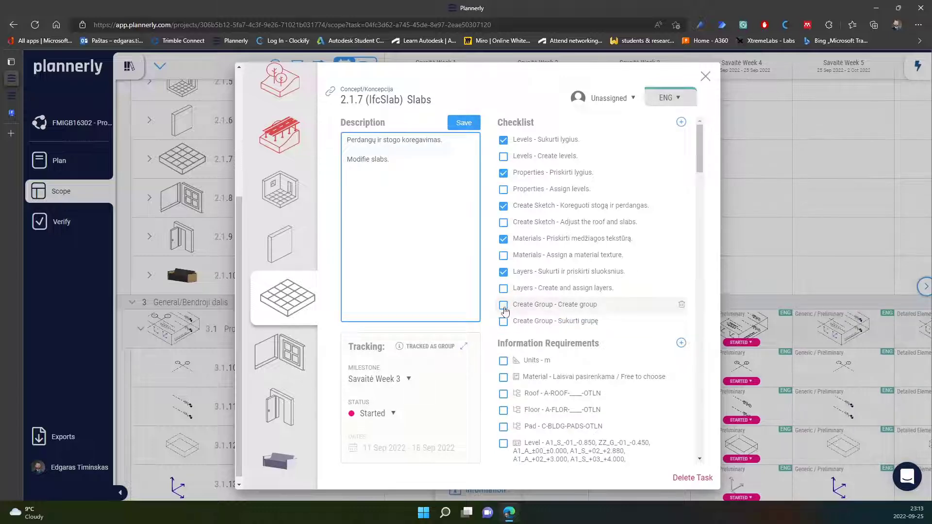
left_click(503, 306)
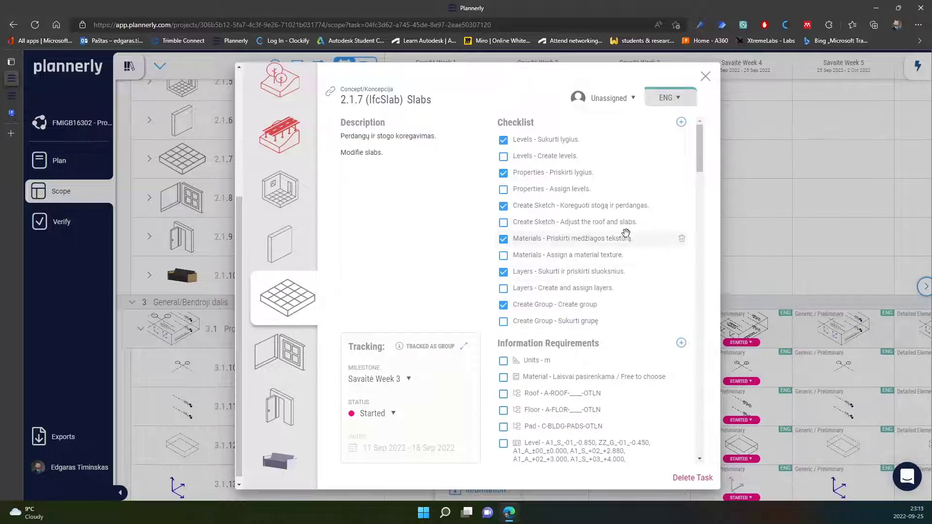
Switch back to FormIt and examine the house model with its entrance stairs
left_click(11, 112)
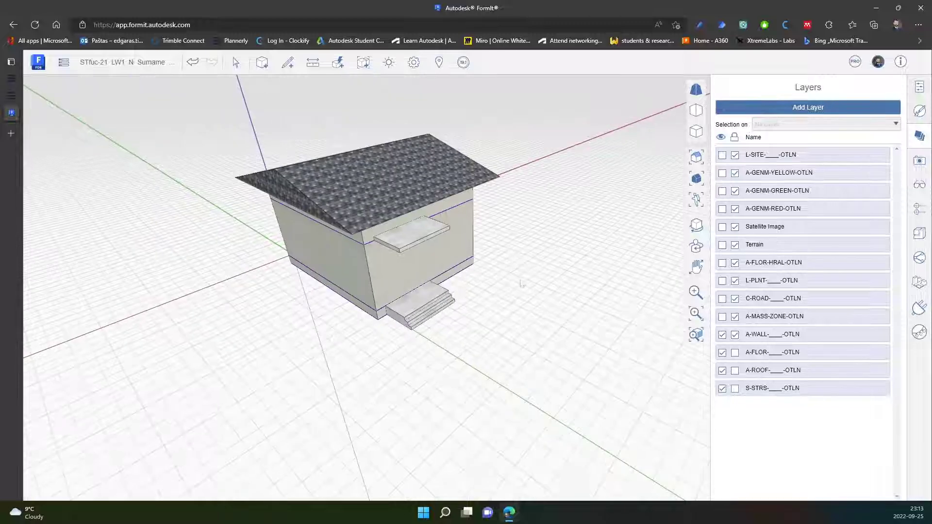
middle_click_drag(560, 294, 538, 287)
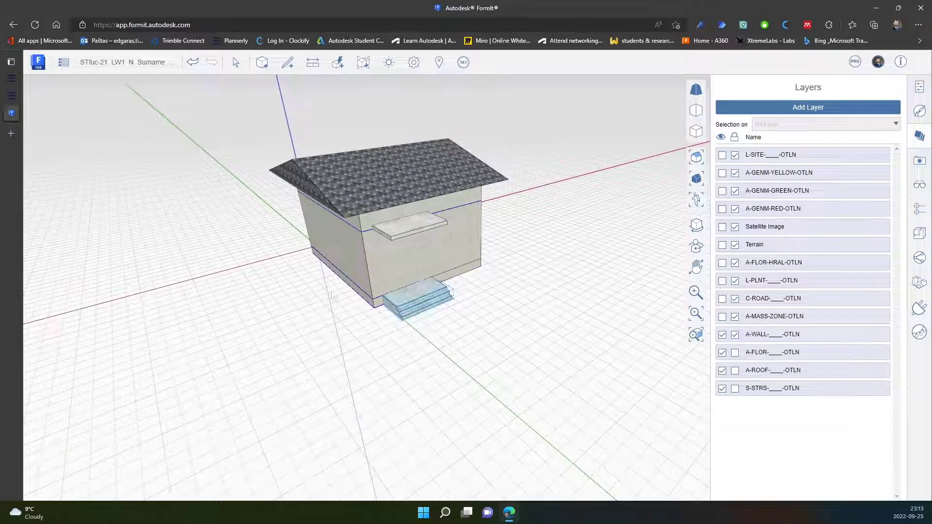